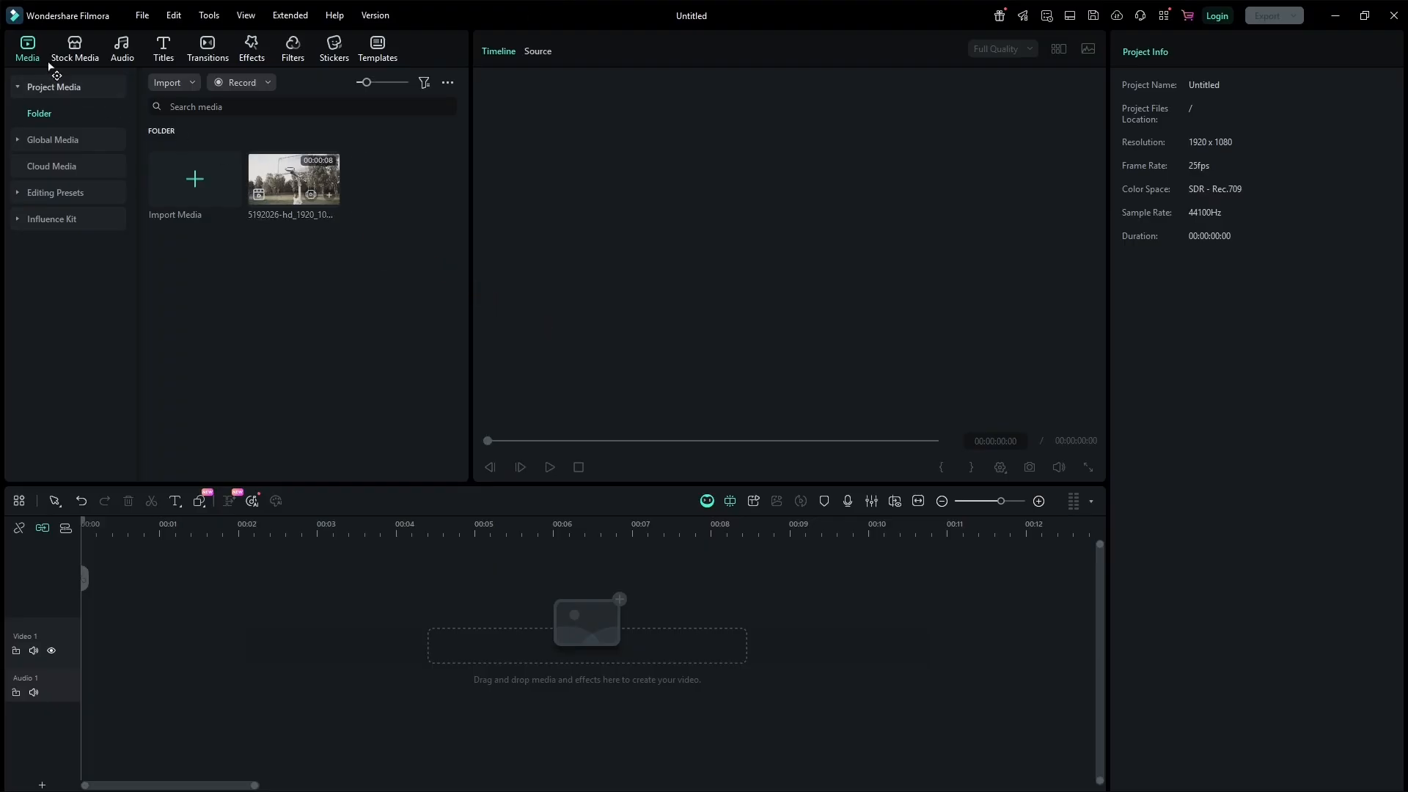
# Add the basketball video clip to the timeline and play it back.
pyautogui.moveTo(294, 180); pyautogui.dragTo(97, 642)
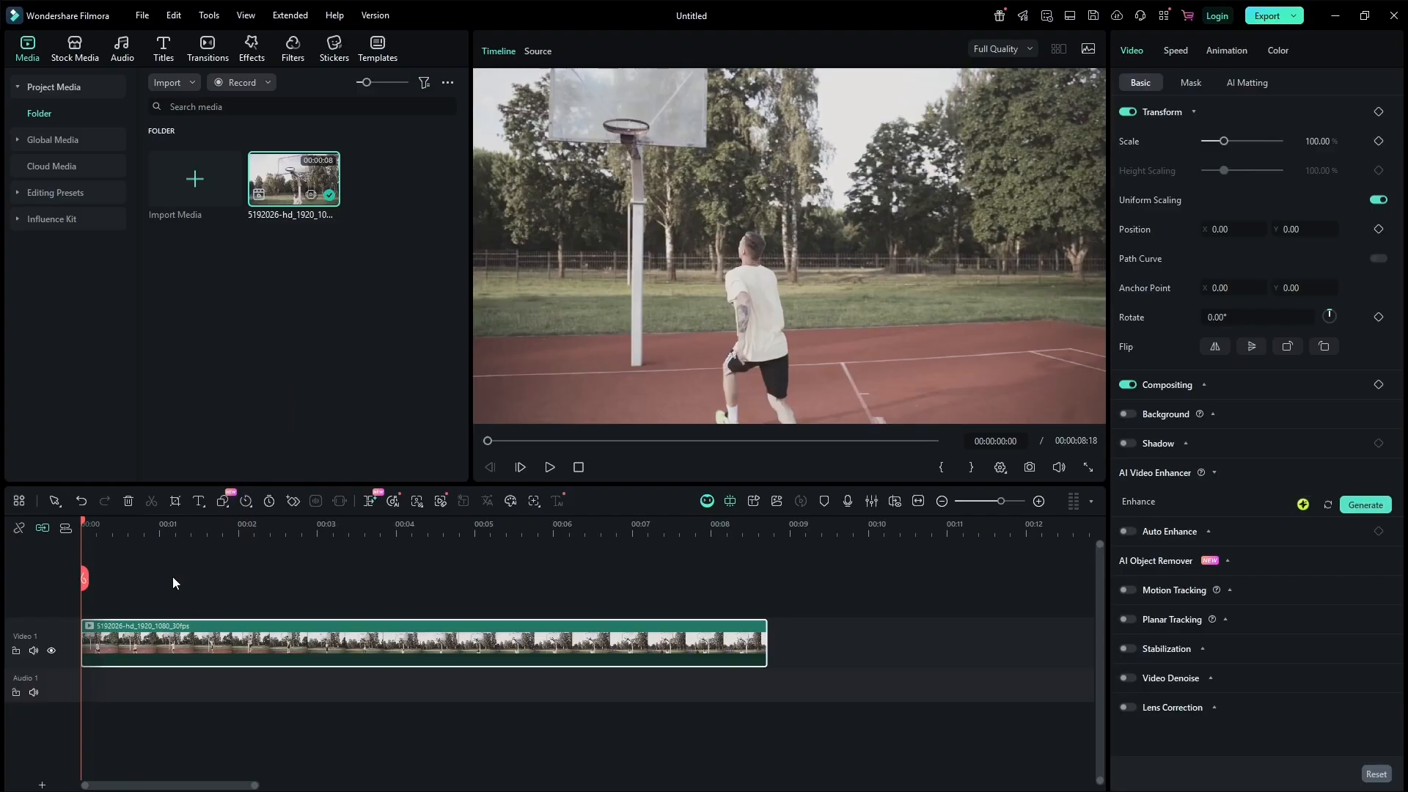
pyautogui.press('space')
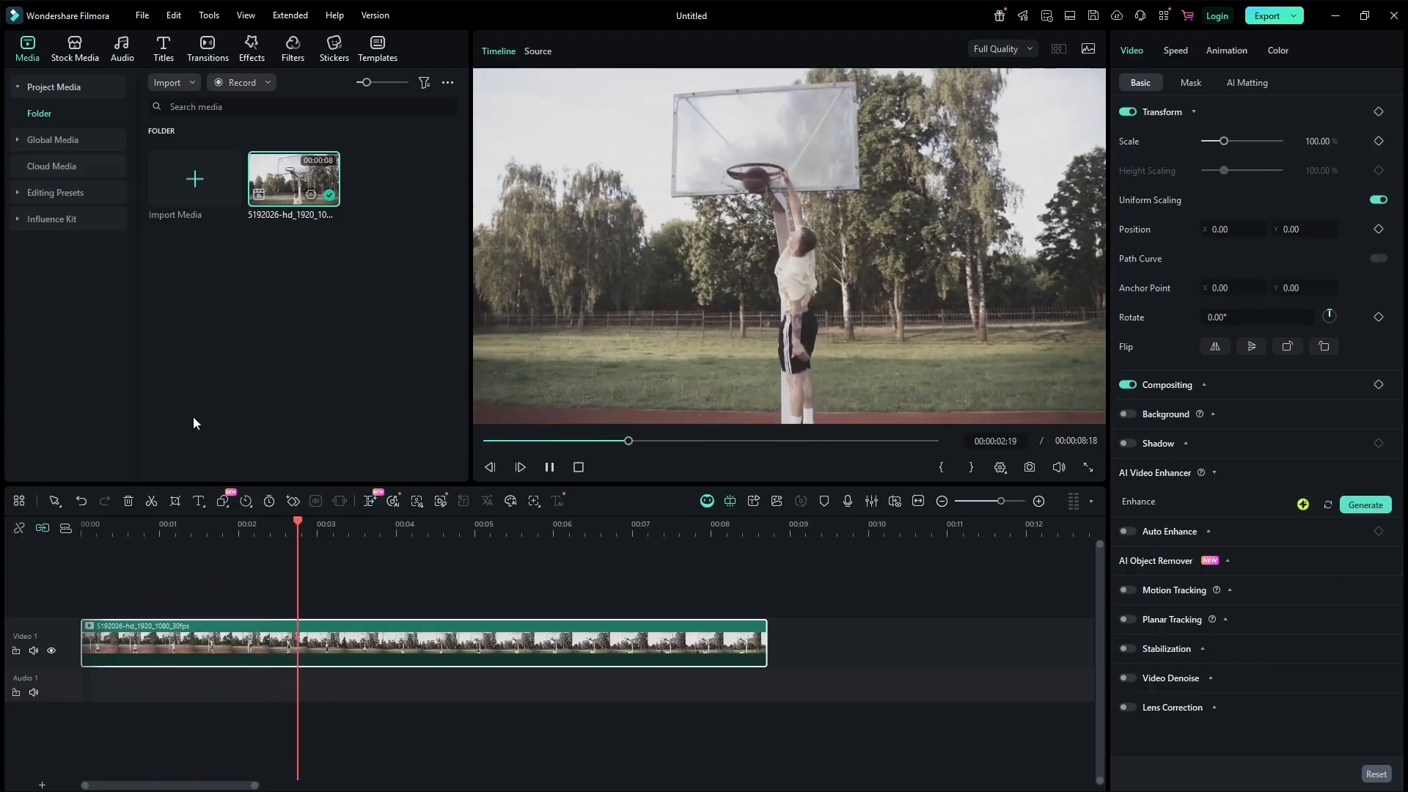
pyautogui.press('space')
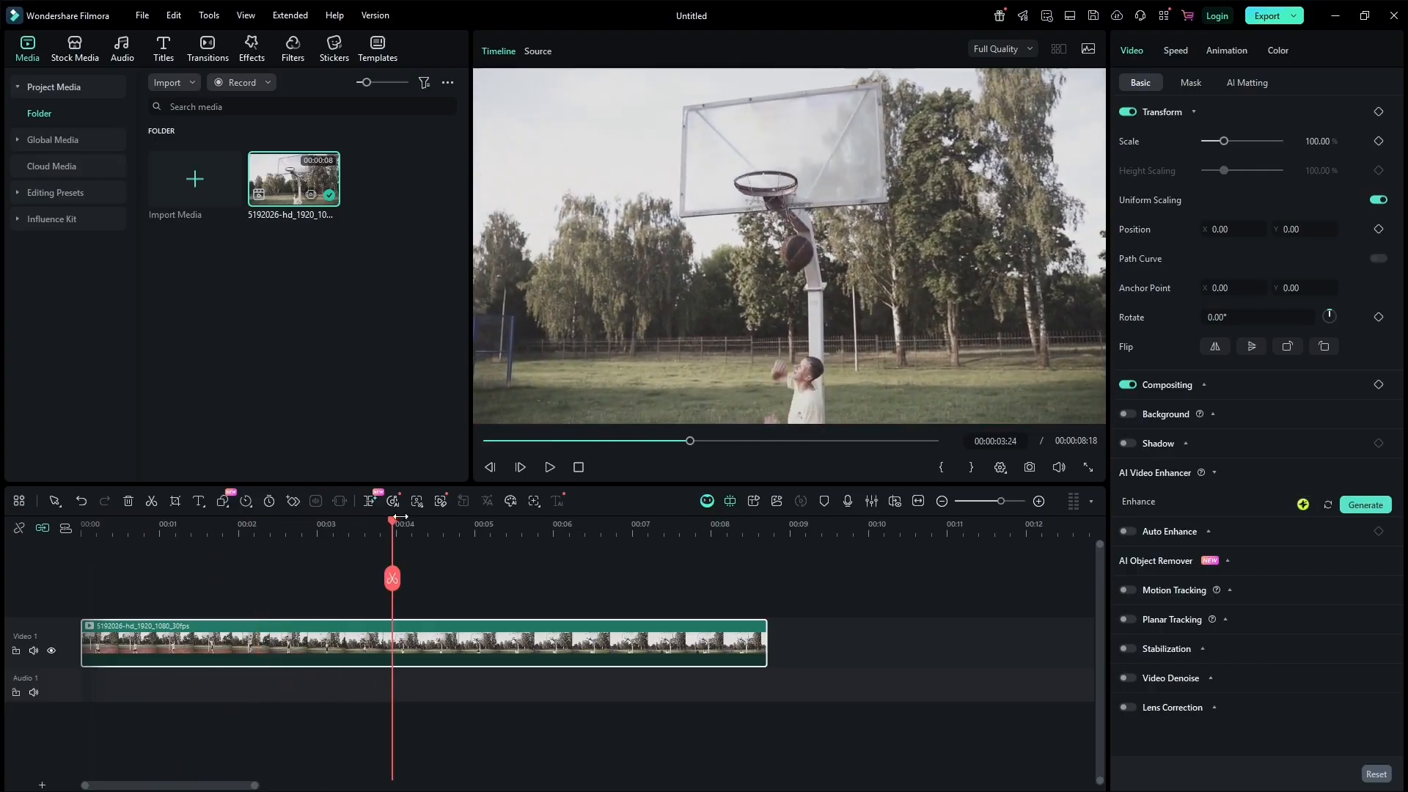
# Split the clip at 00:00:02:12 and again at 00:00:02:19 around the dunk.
pyautogui.moveTo(390, 521); pyautogui.dragTo(277, 541)
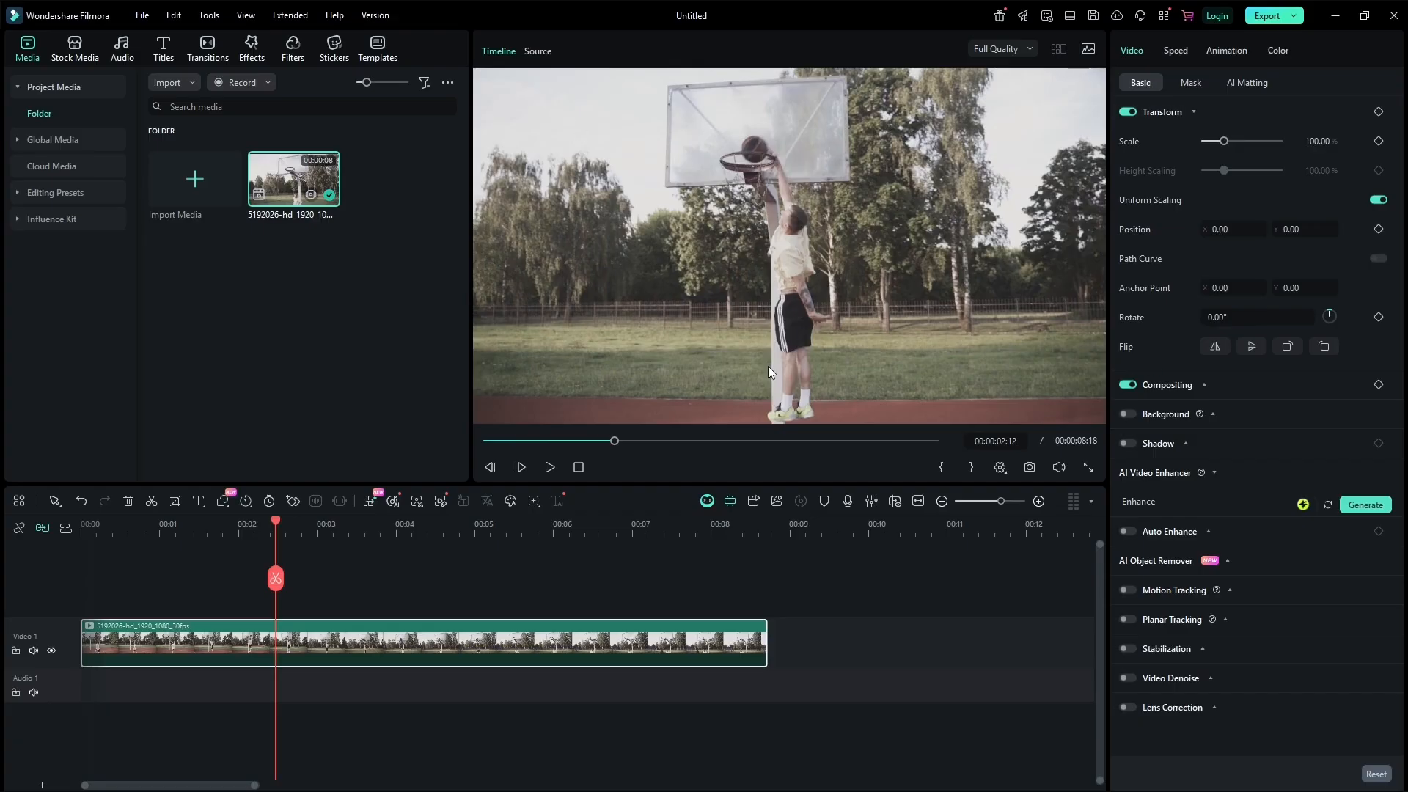
pyautogui.click(276, 580)
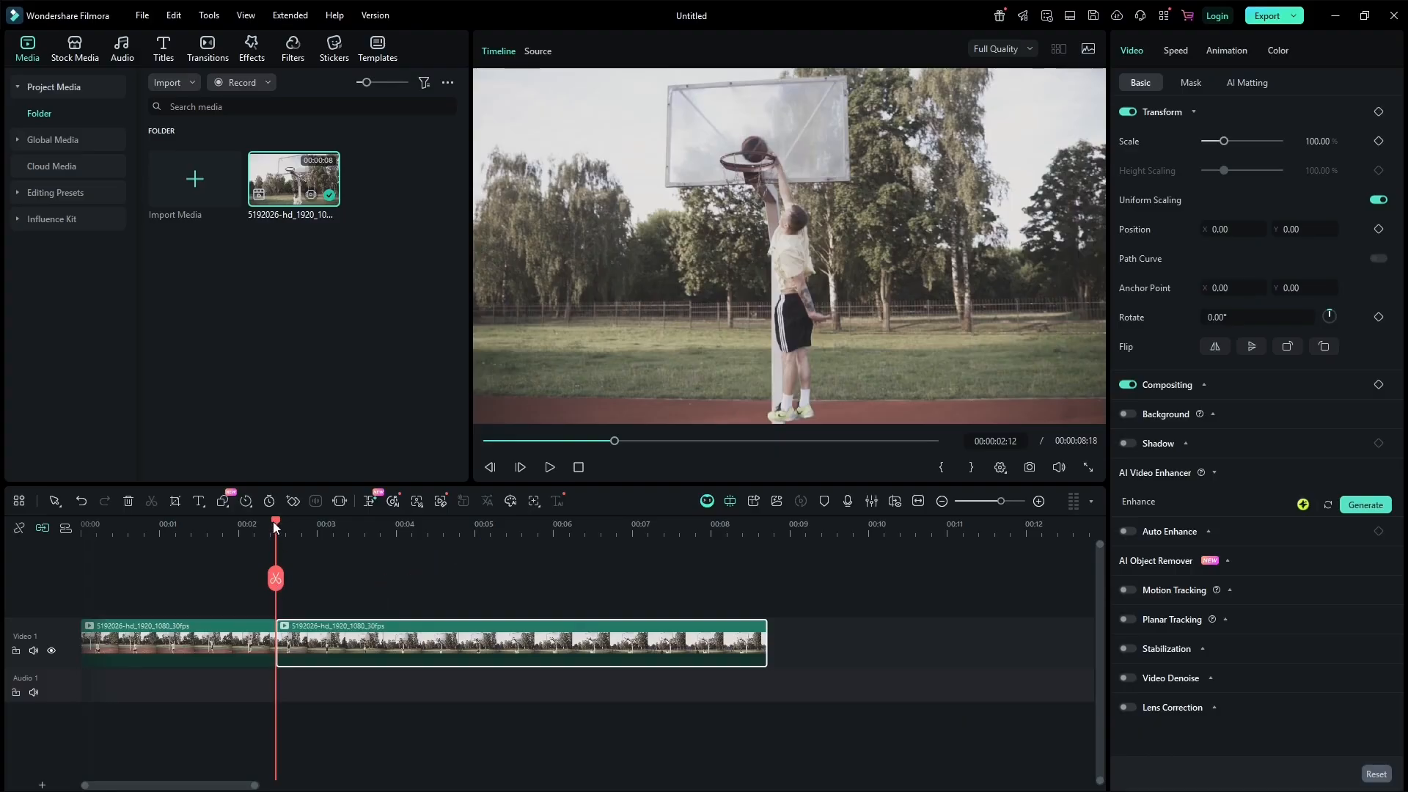
pyautogui.moveTo(276, 522); pyautogui.dragTo(289, 519)
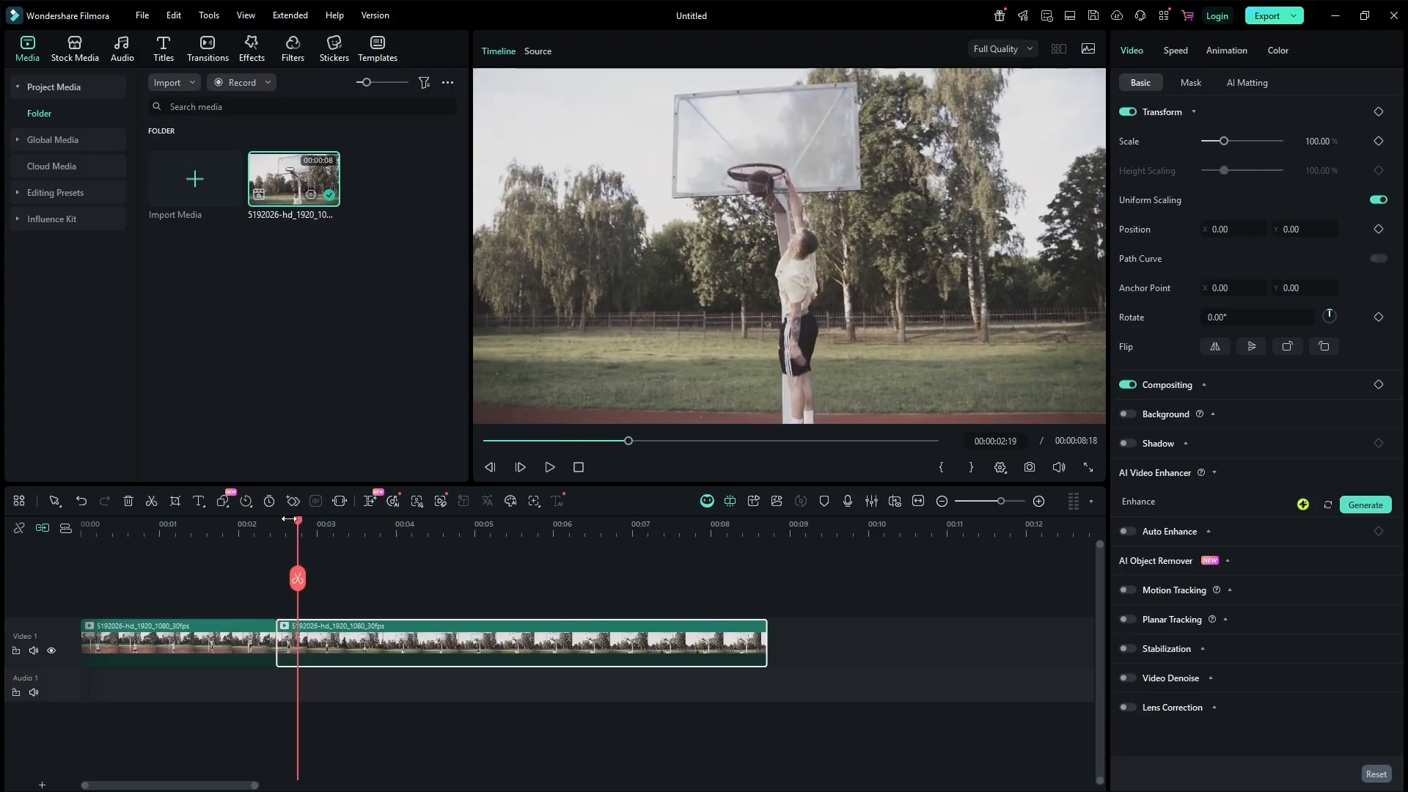
pyautogui.click(297, 579)
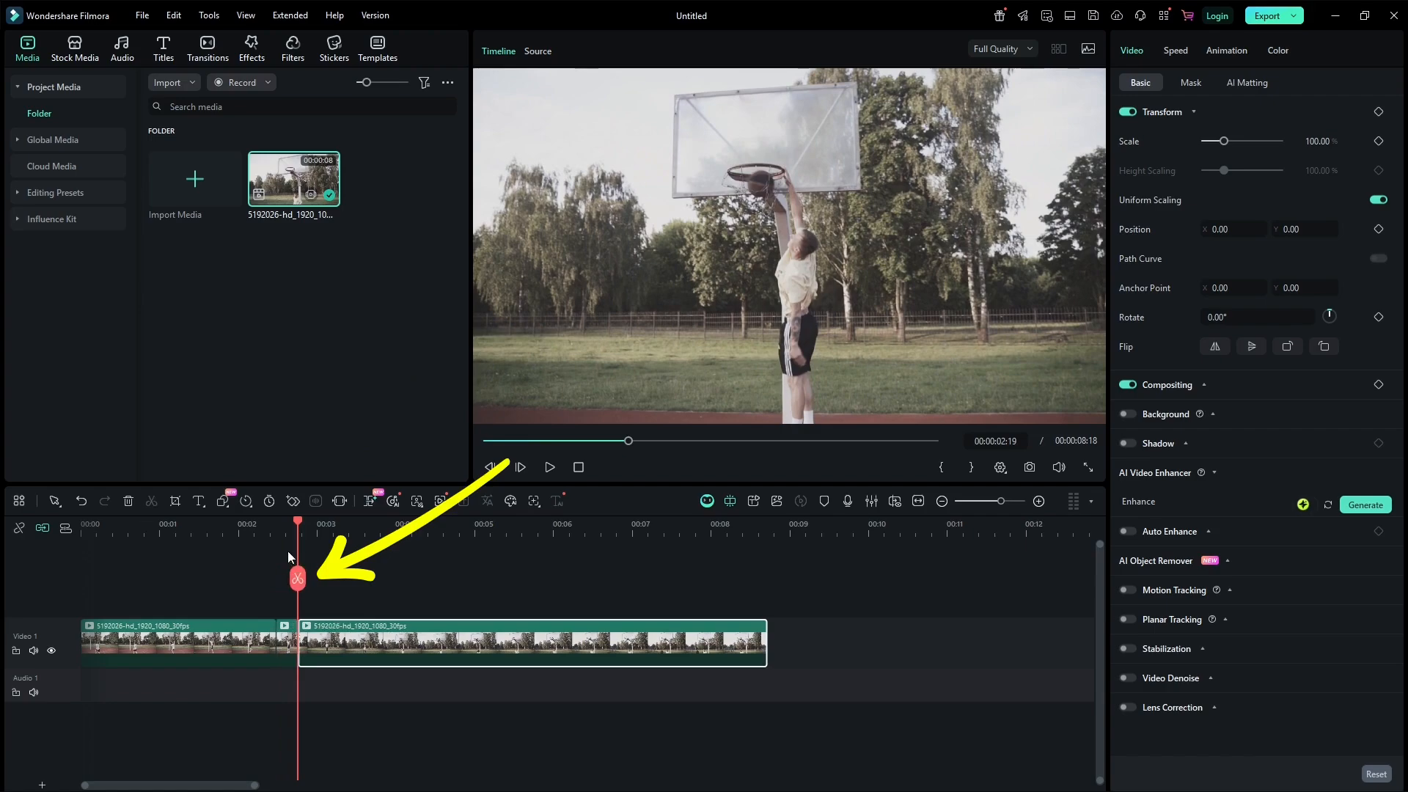
# Select the short middle segment between the two cuts.
pyautogui.moveTo(297, 523); pyautogui.dragTo(251, 523)
pyautogui.click(287, 646)
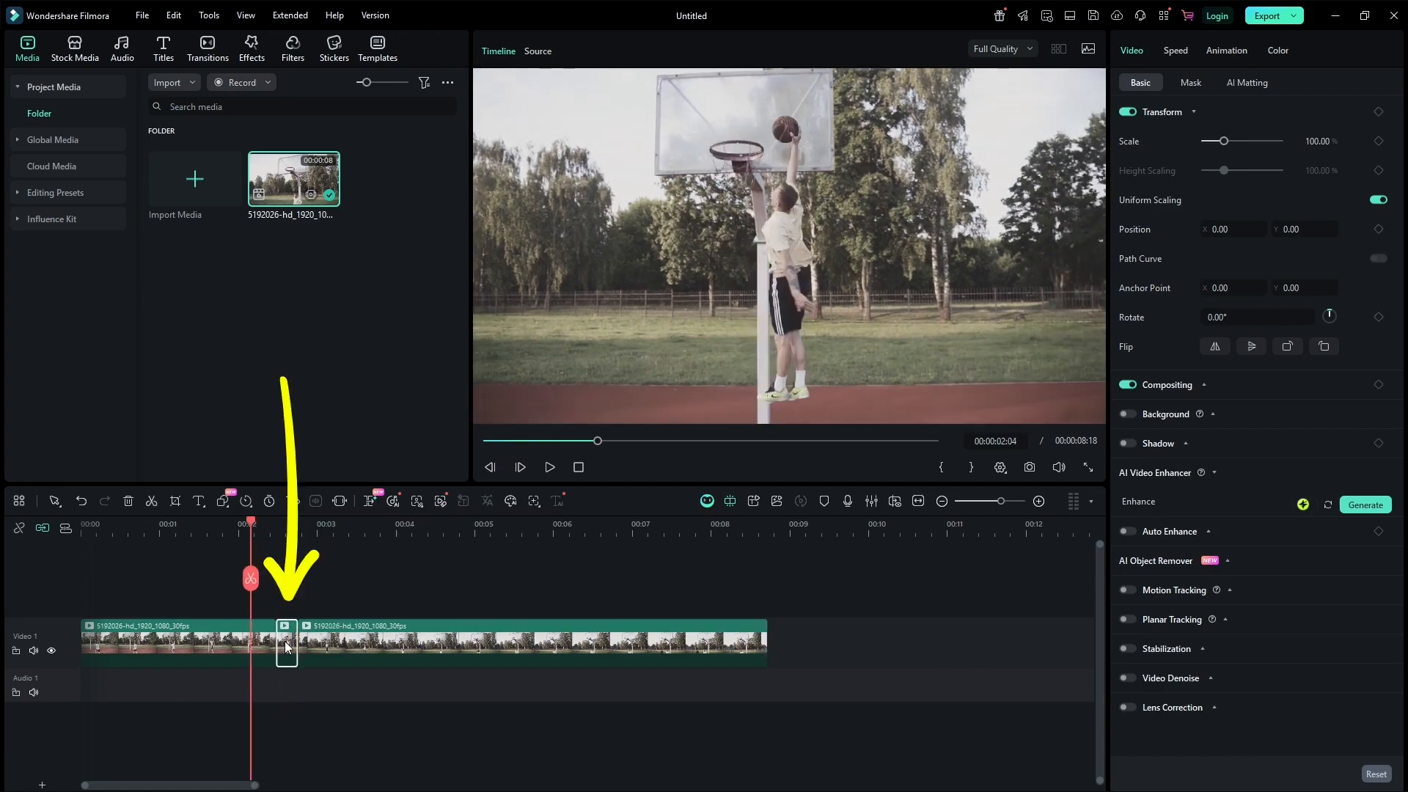
pyautogui.click(1040, 500)
pyautogui.click(1040, 500)
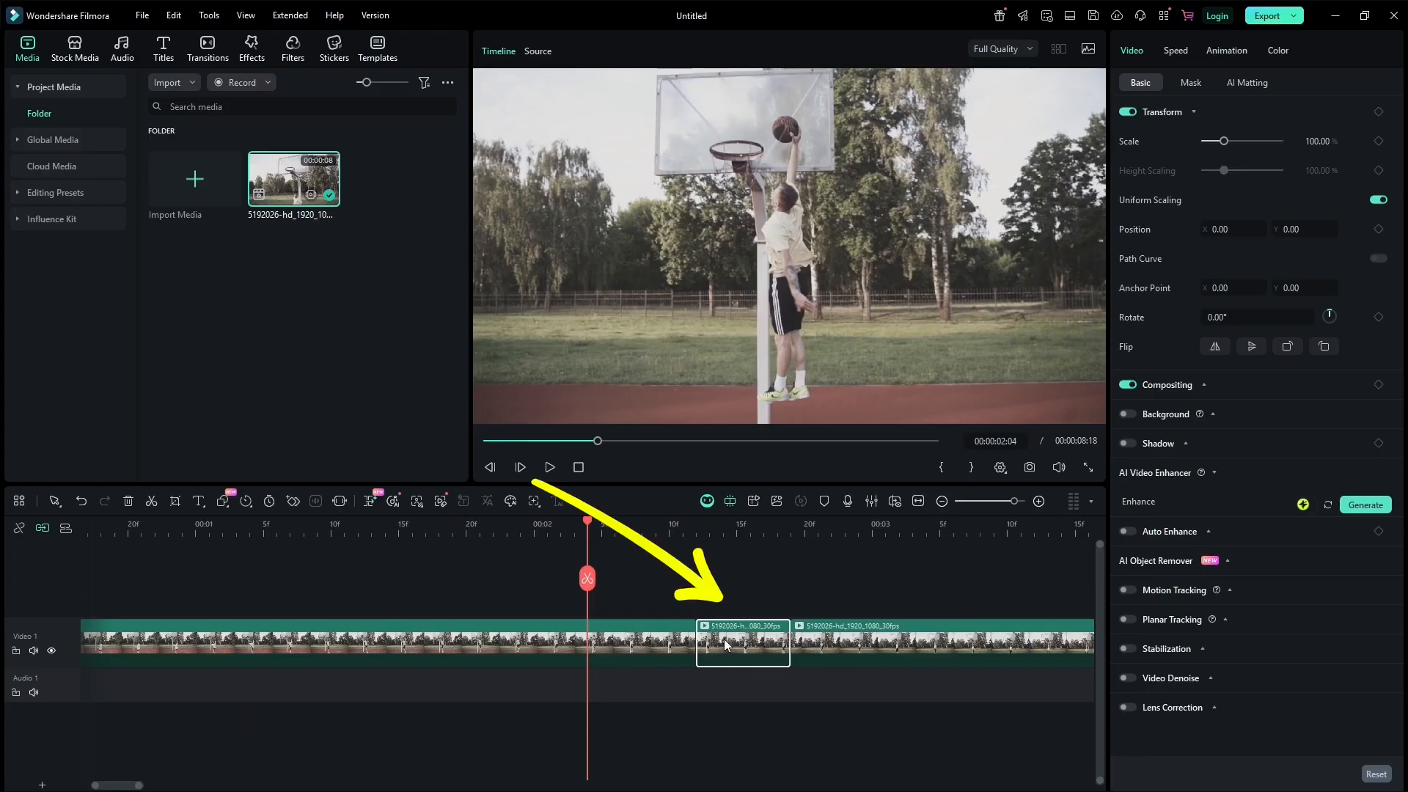
# Apply the Extreme shake video effect on a track above the short middle segment.
pyautogui.click(256, 55)
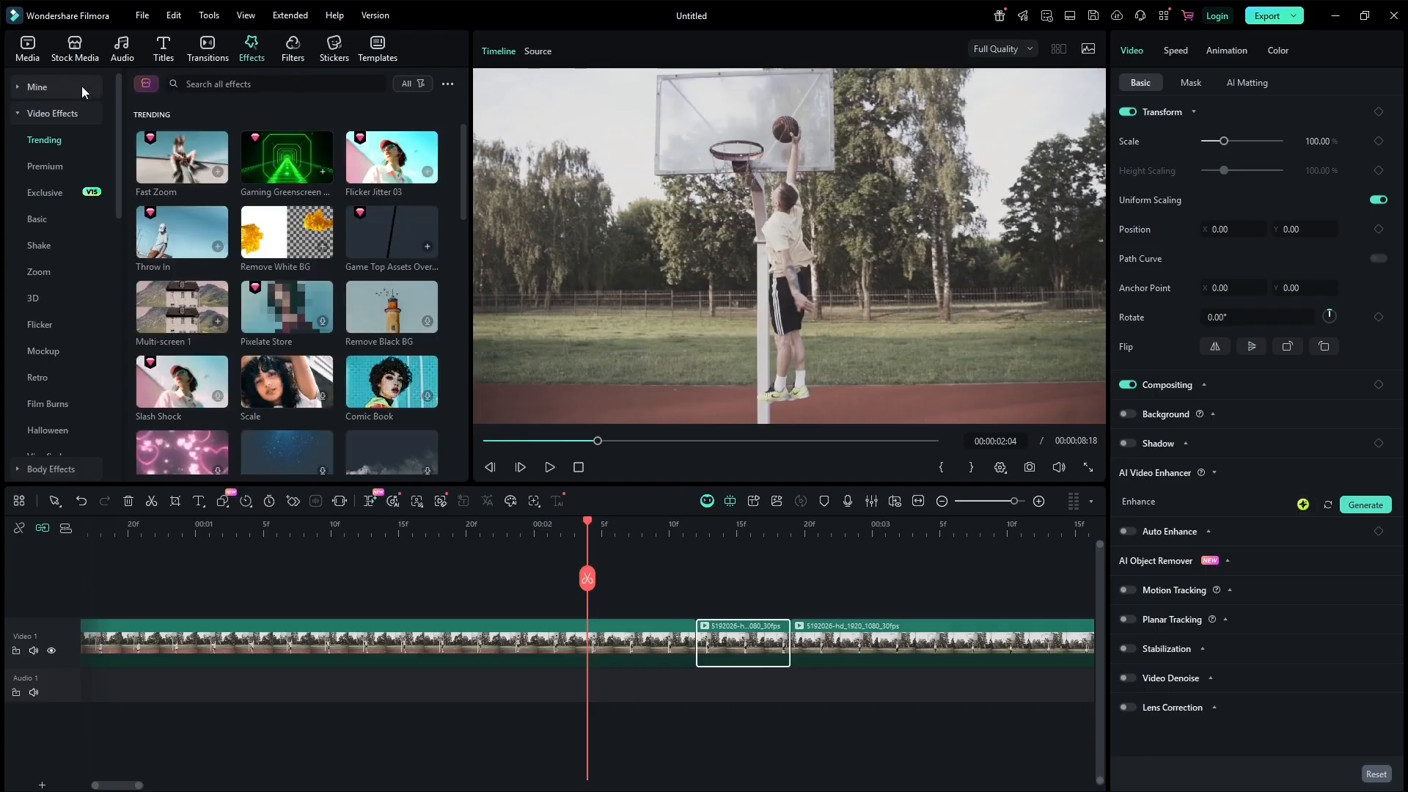
pyautogui.click(48, 247)
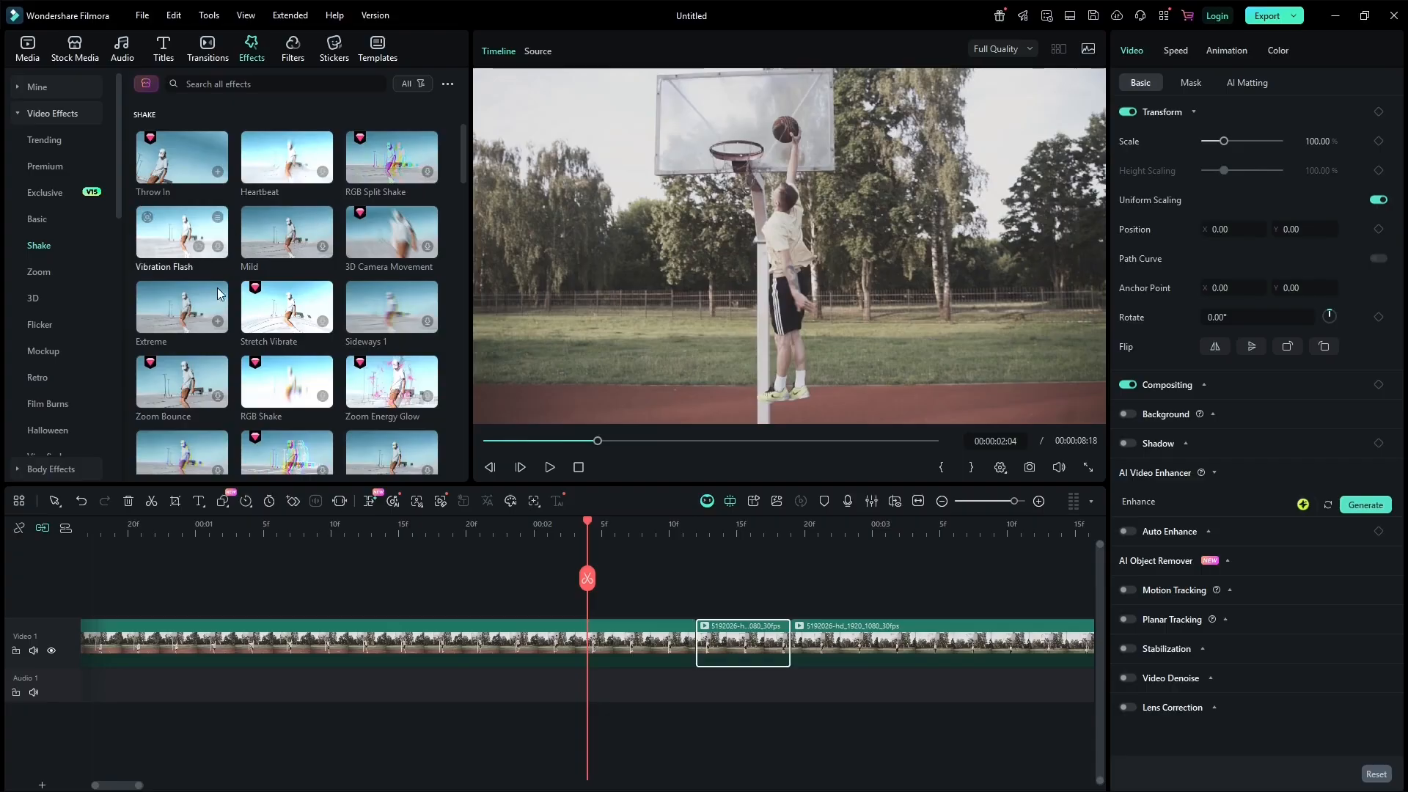
pyautogui.scroll(-3, 331, 207)
pyautogui.scroll(3, 327, 211)
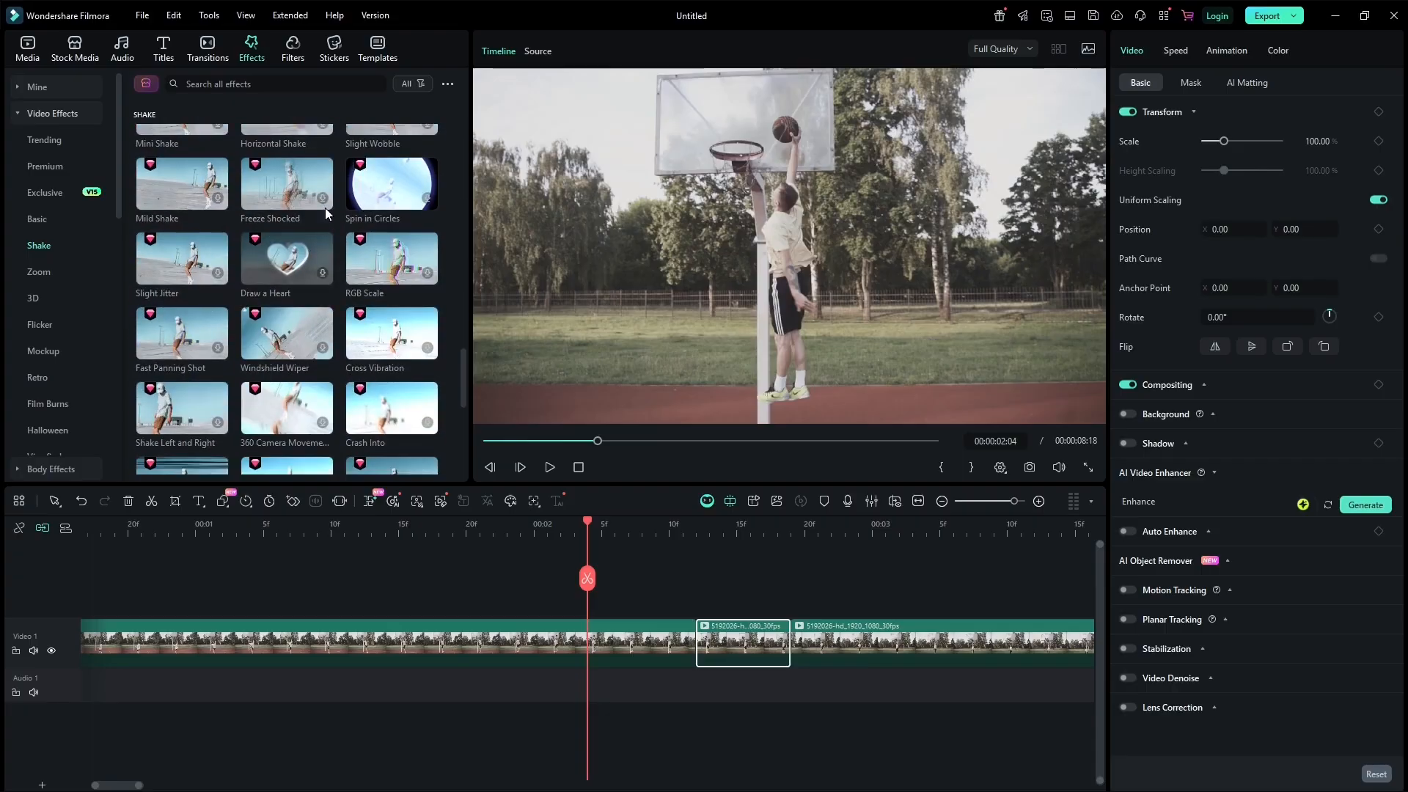
pyautogui.scroll(6, 324, 208)
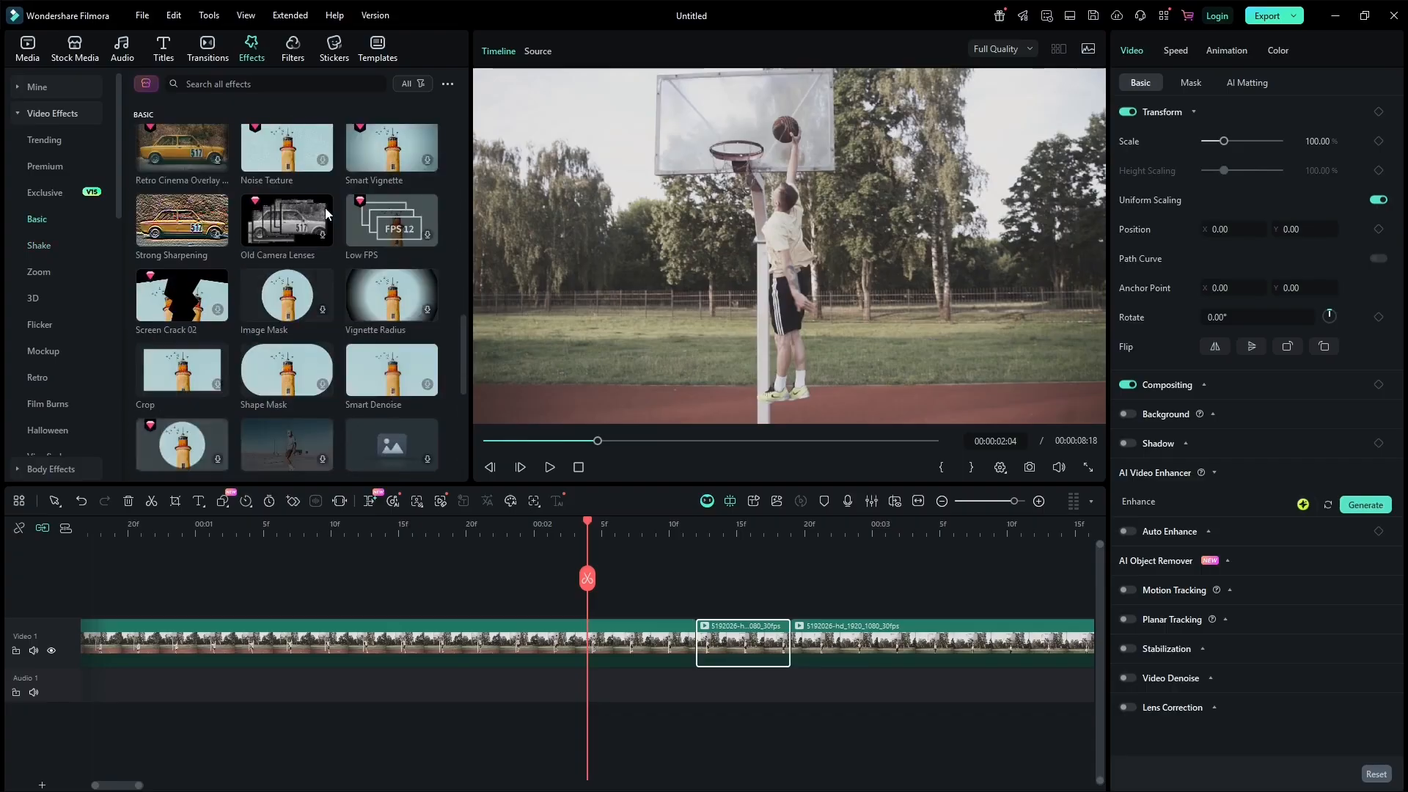
pyautogui.click(39, 246)
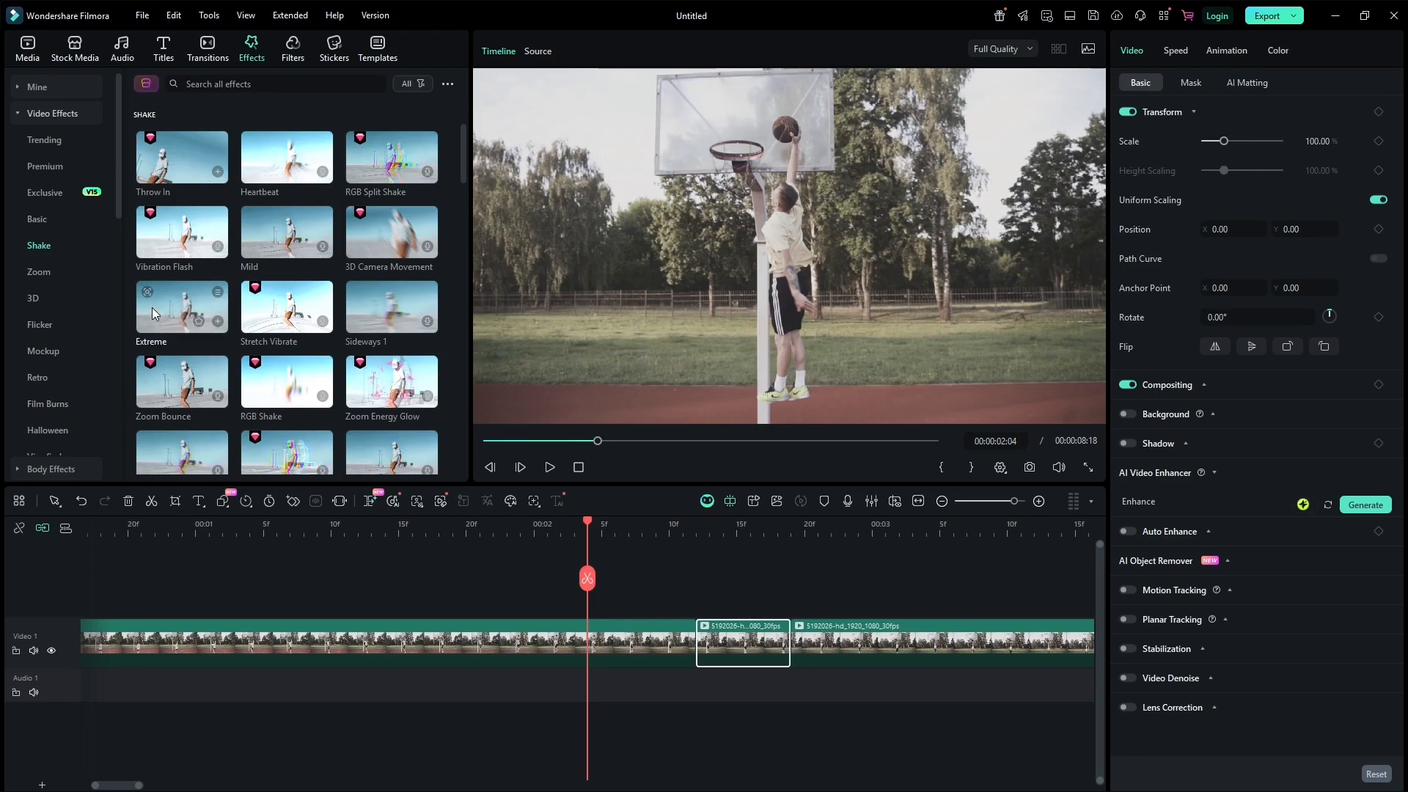
pyautogui.moveTo(151, 307)
pyautogui.mouseDown()
pyautogui.moveTo(351, 322)
pyautogui.moveTo(597, 436)
pyautogui.moveTo(691, 558)
pyautogui.moveTo(700, 610)
pyautogui.mouseUp()
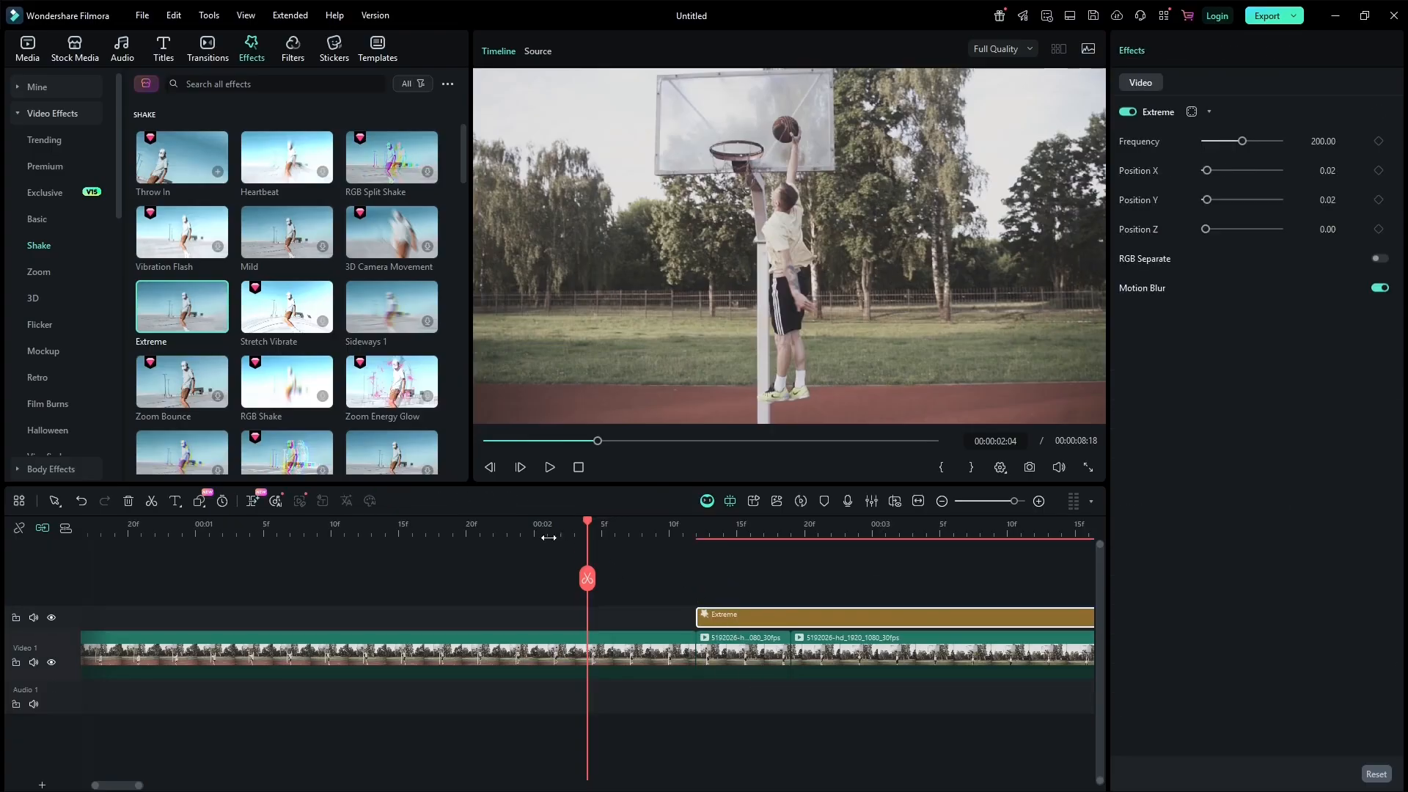
# Play back the clip with the Extreme effect applied.
pyautogui.click(512, 528)
pyautogui.press('space')
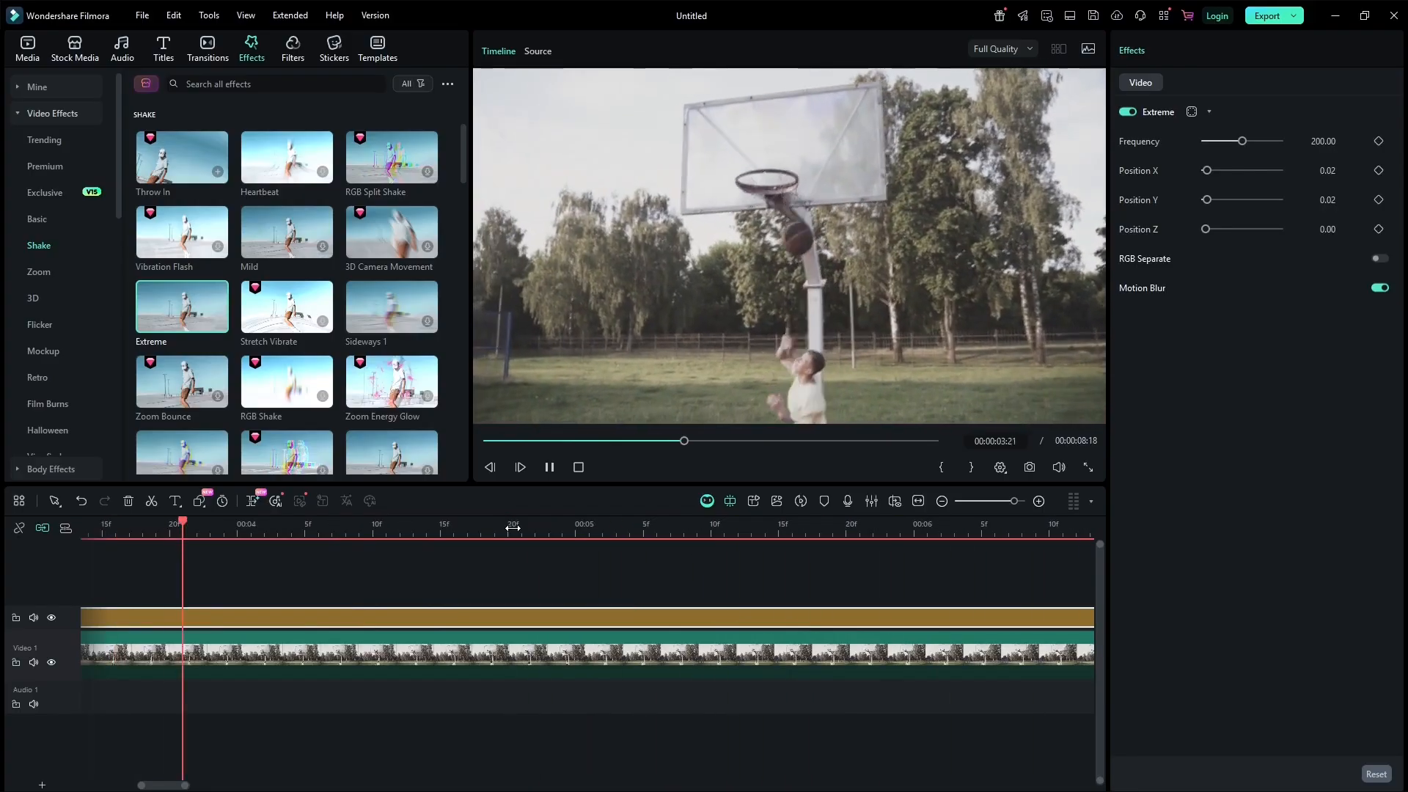
pyautogui.press('space')
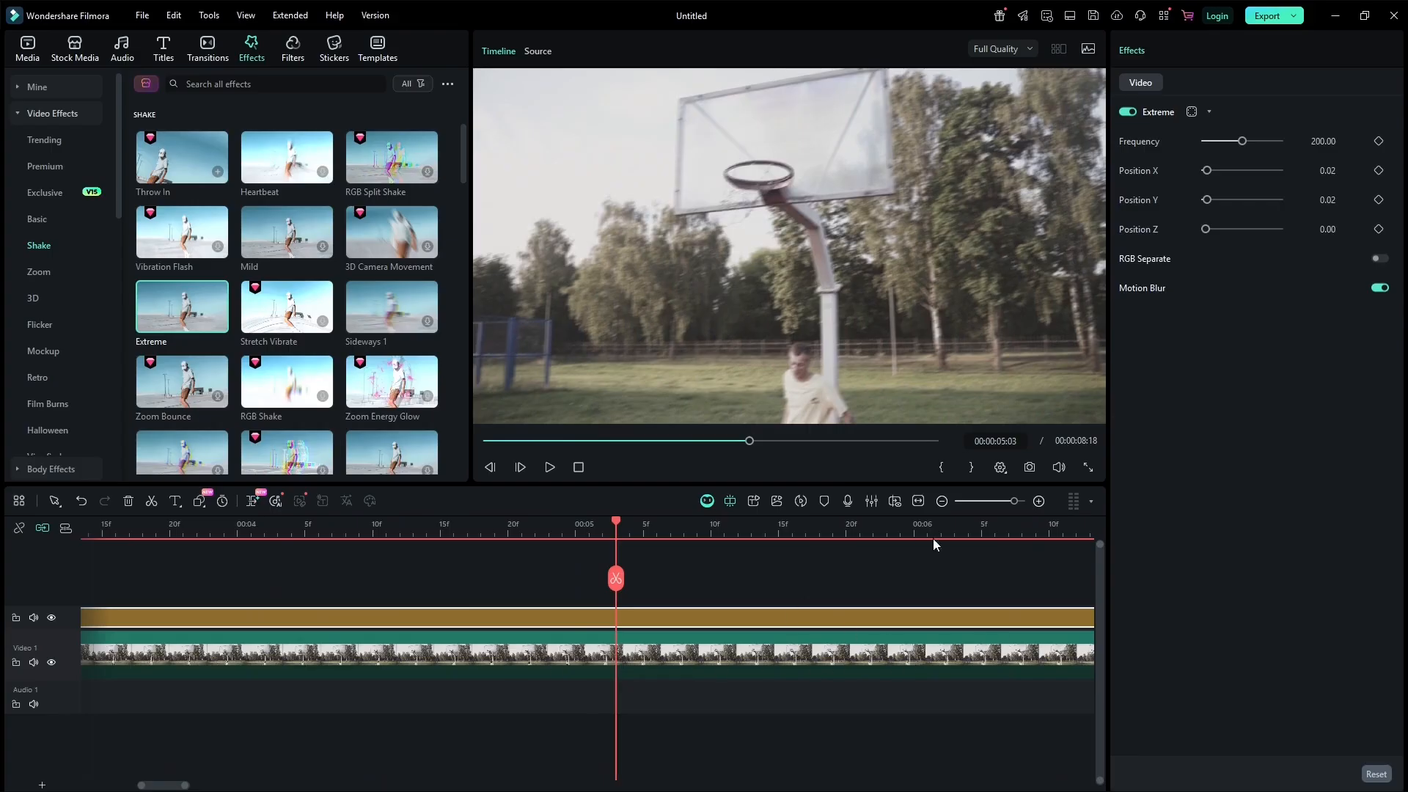
pyautogui.click(941, 503)
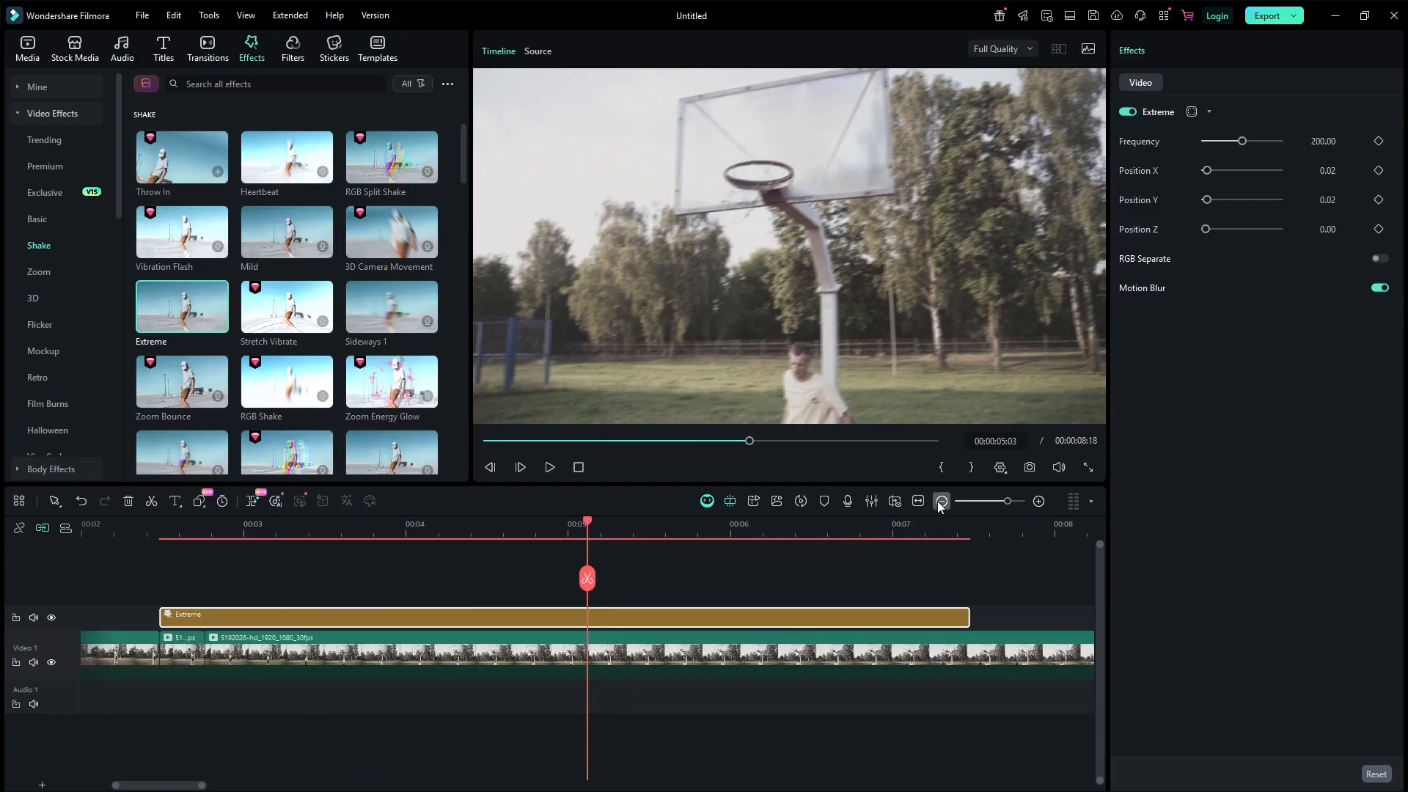
pyautogui.click(941, 503)
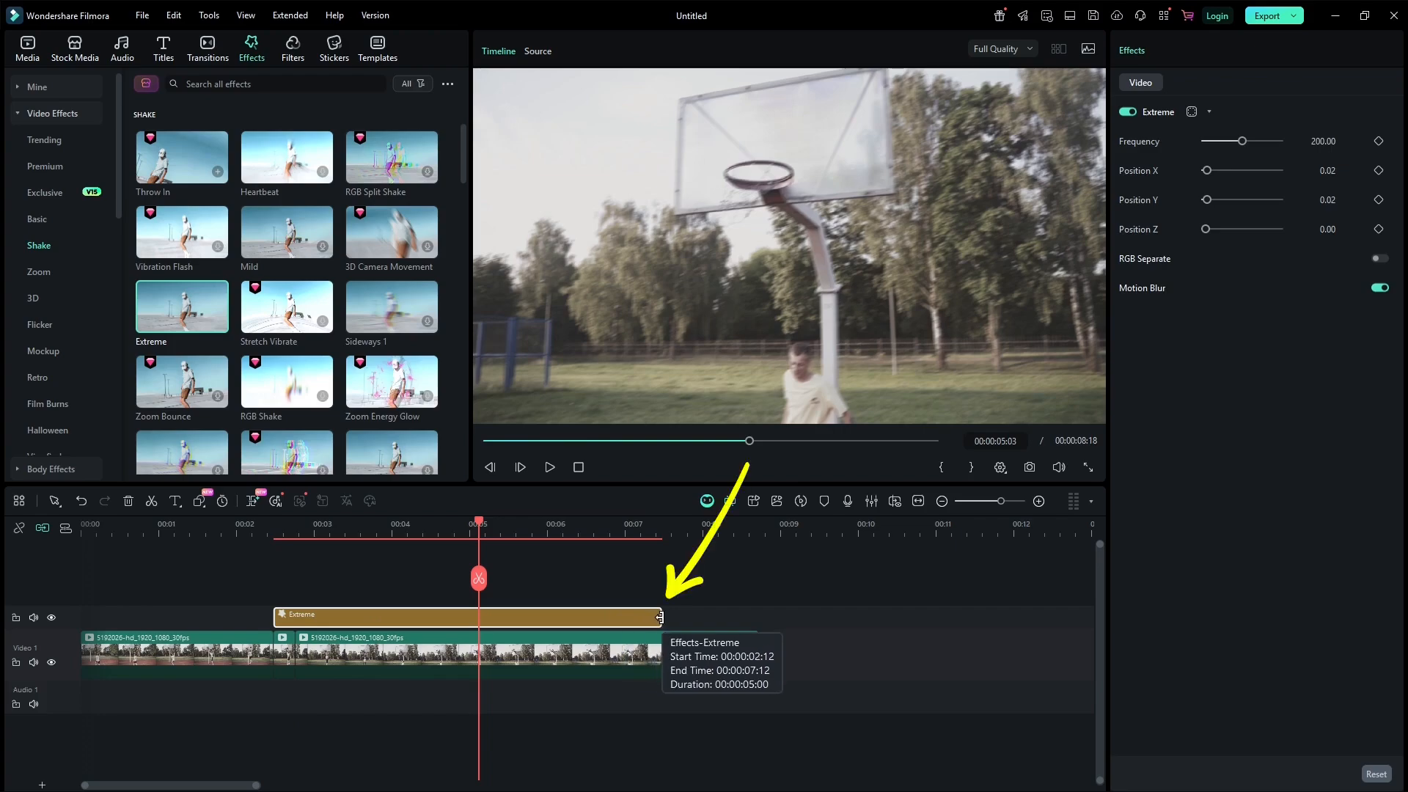
# Trim the Extreme effect so it spans only the short middle segment, and preview it.
pyautogui.moveTo(660, 618); pyautogui.dragTo(297, 617)
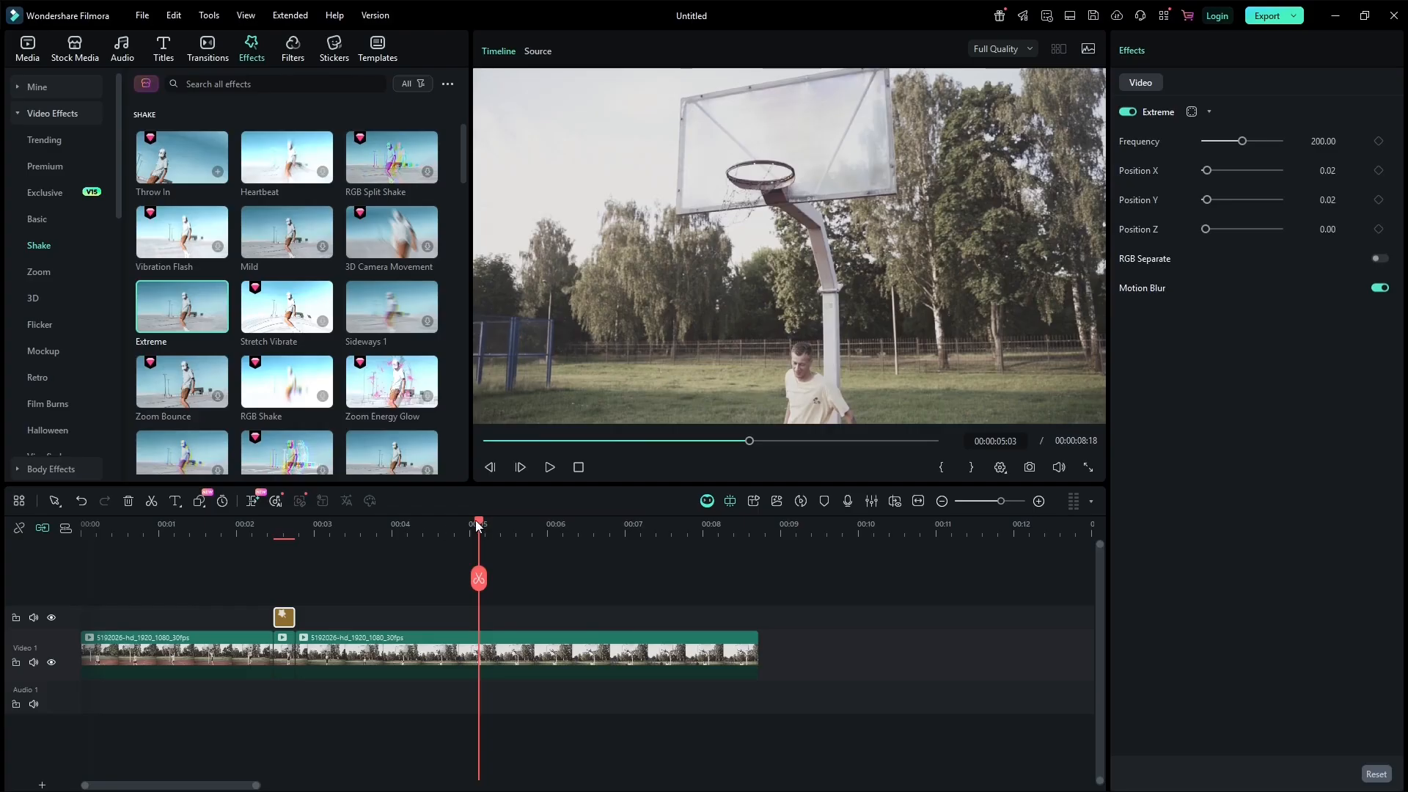
pyautogui.moveTo(477, 525); pyautogui.dragTo(266, 530)
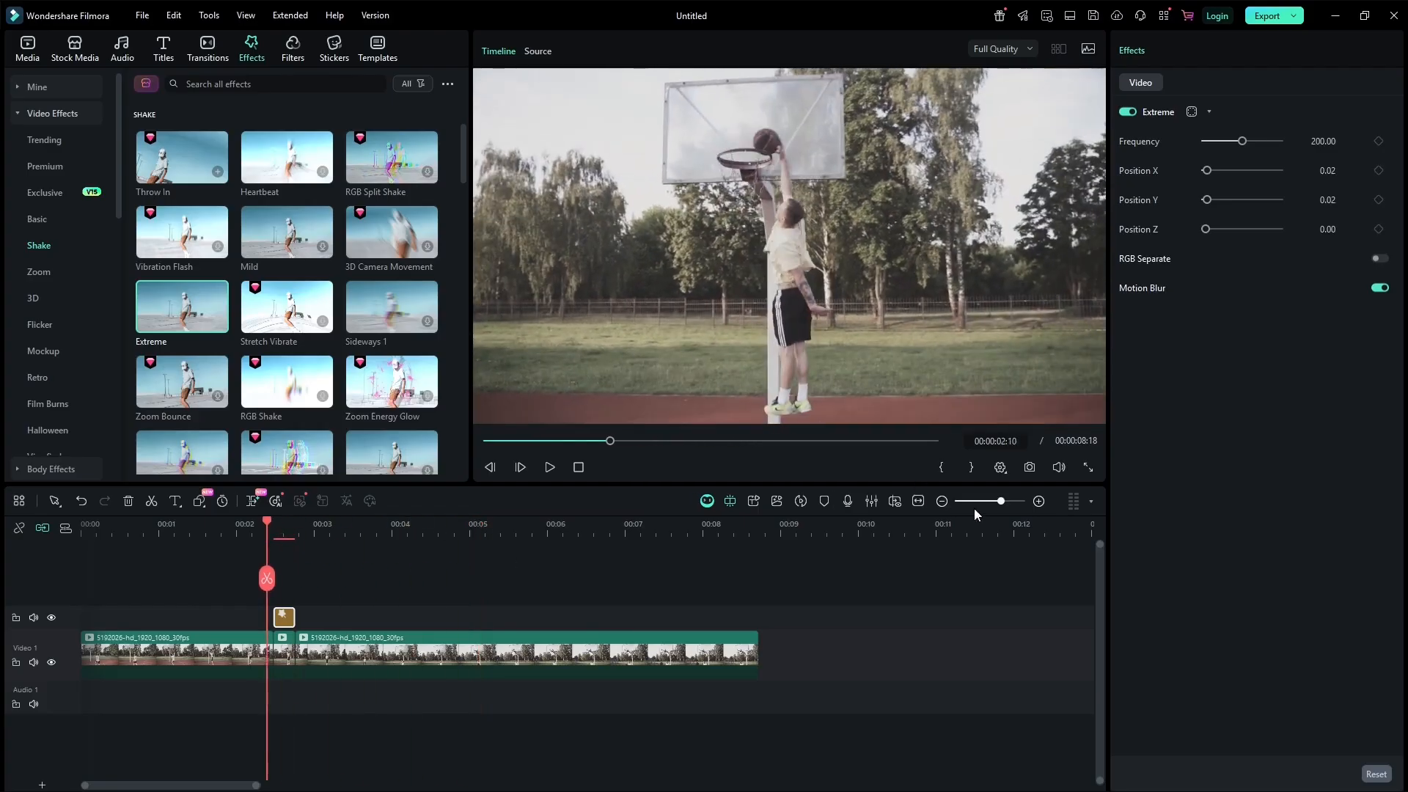
pyautogui.click(1037, 504)
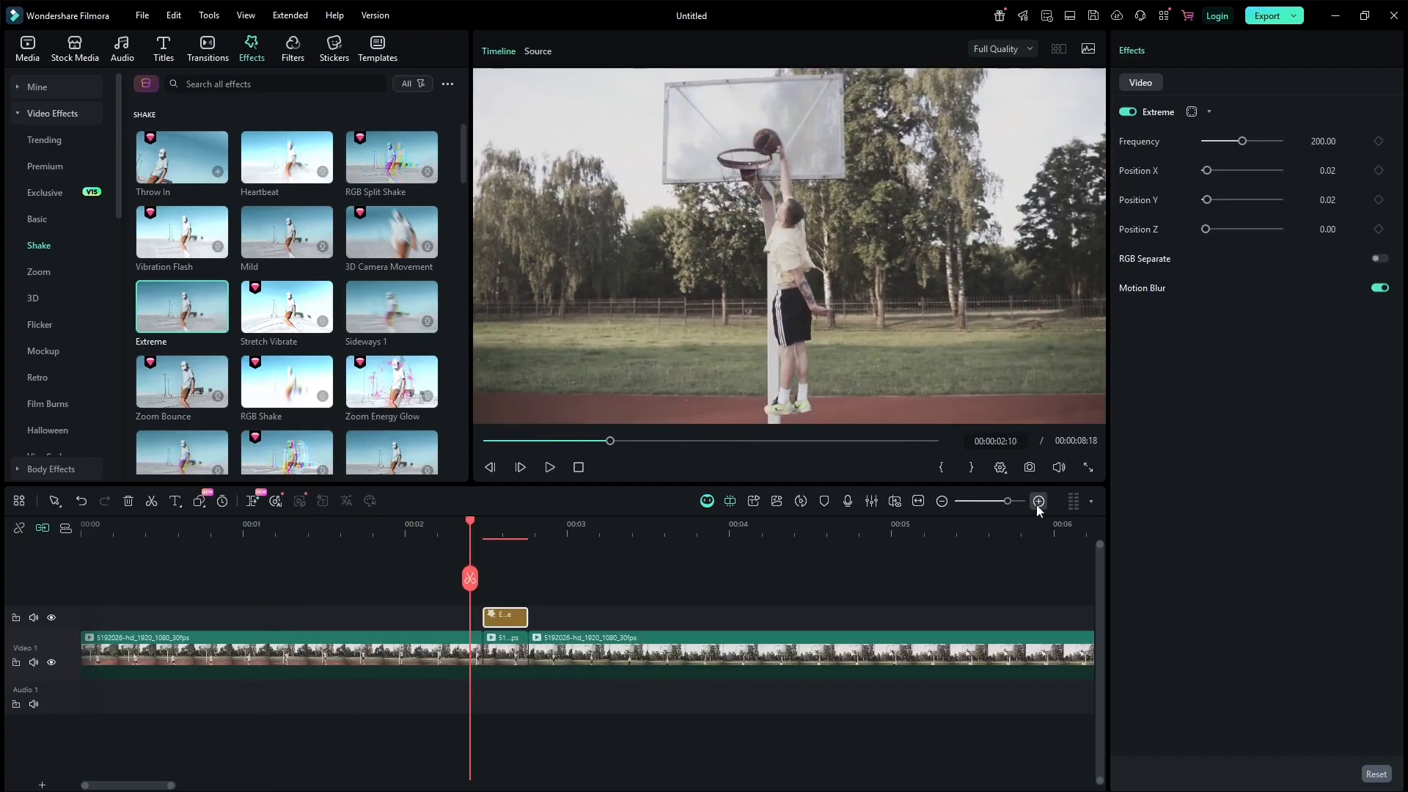
pyautogui.click(384, 534)
pyautogui.press('space')
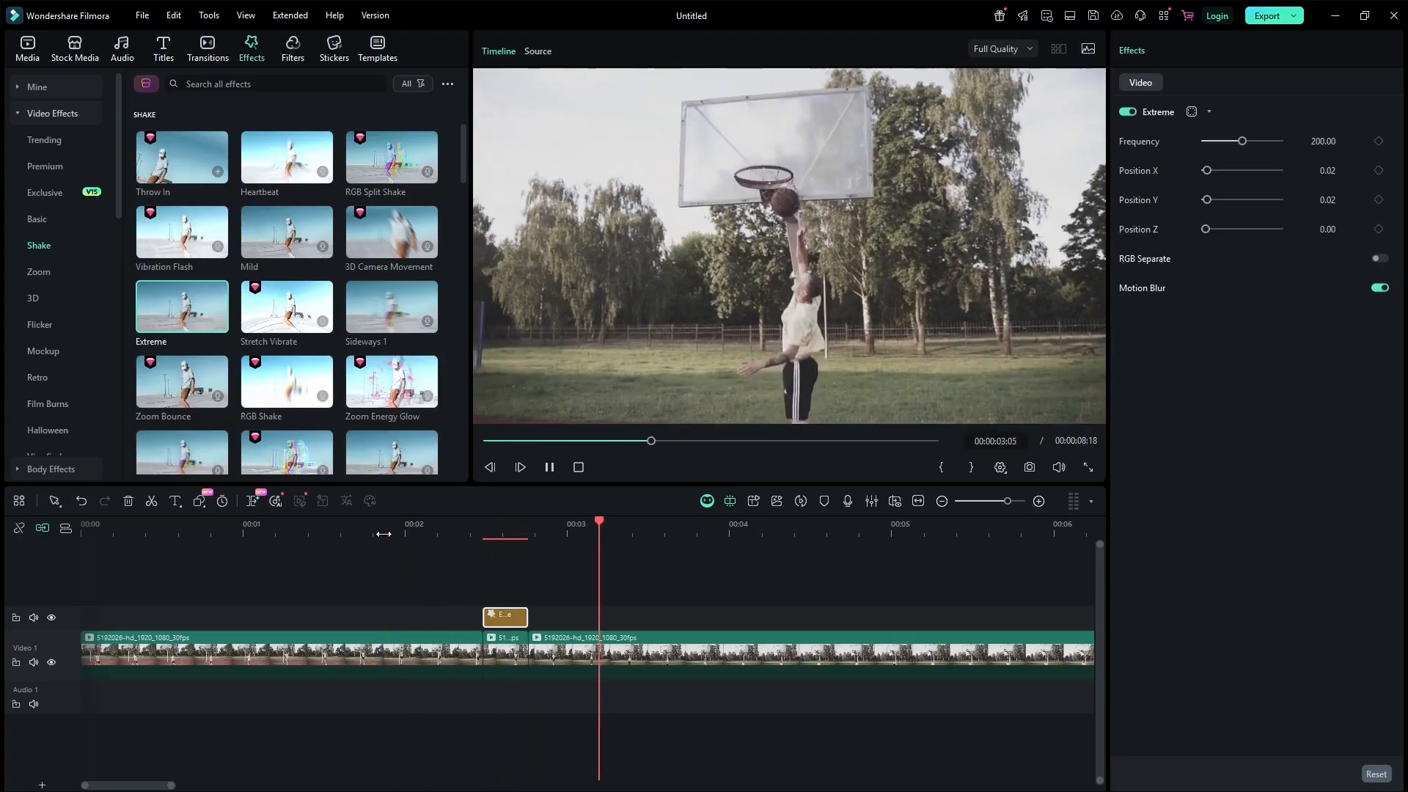
pyautogui.press('space')
pyautogui.click(477, 531)
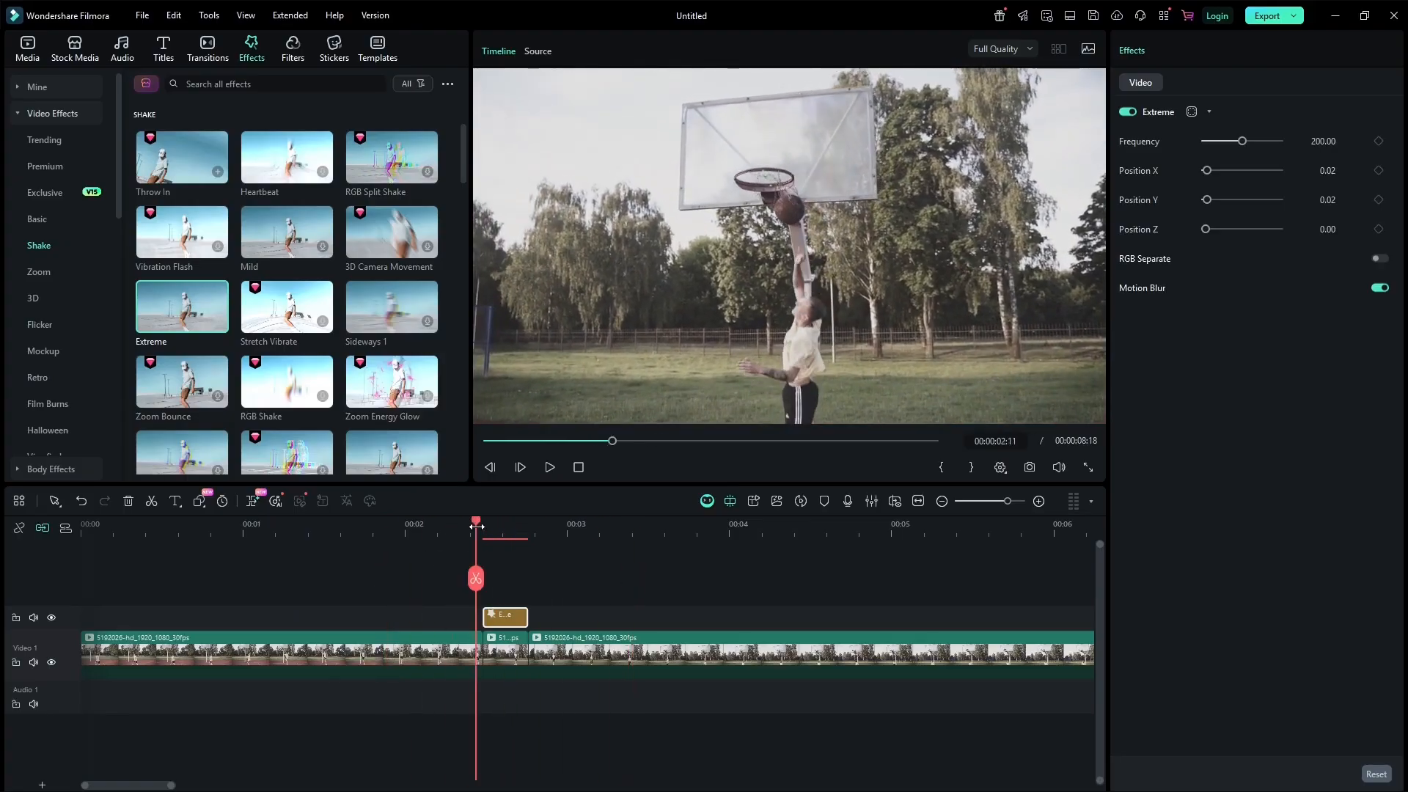
pyautogui.moveTo(476, 525); pyautogui.dragTo(496, 526)
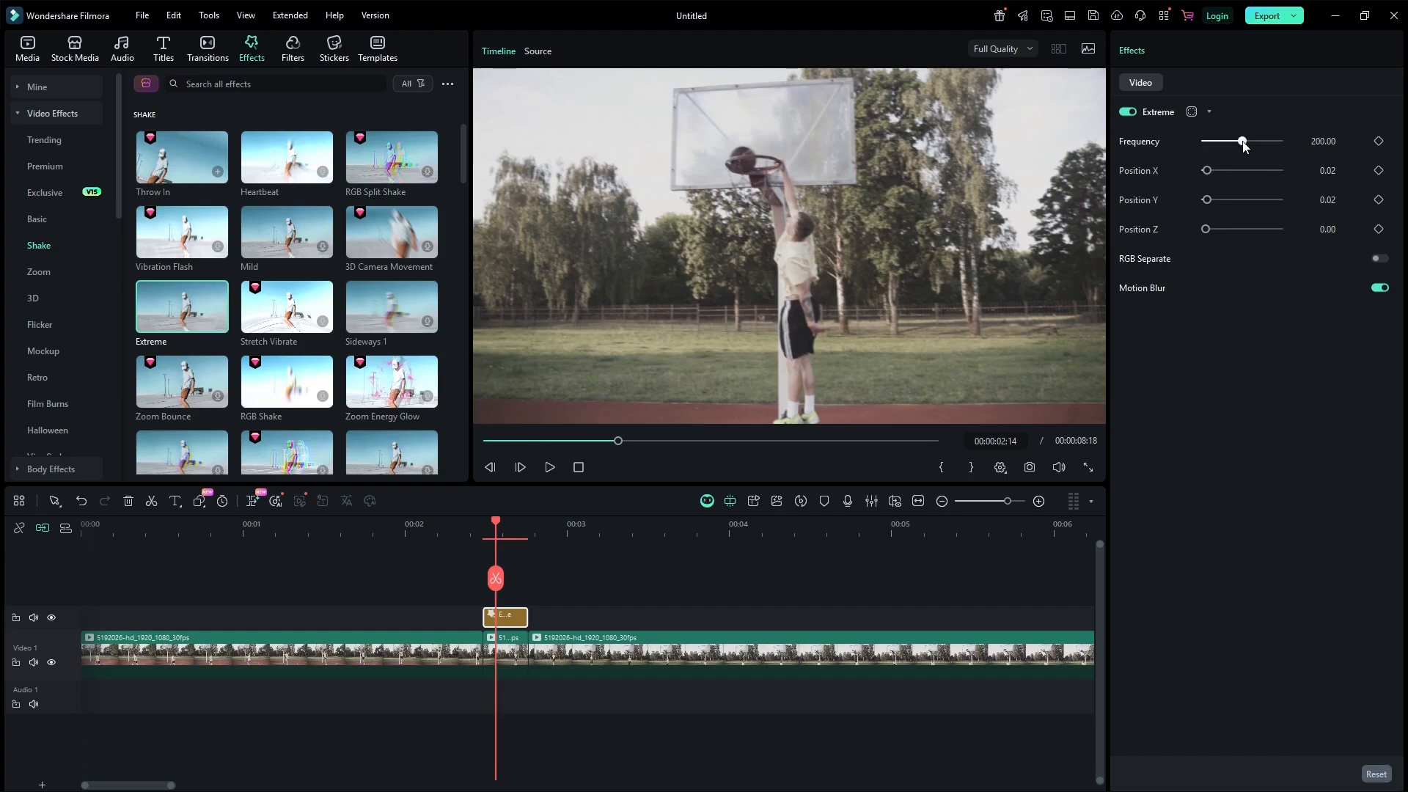
# Set the Extreme effect's Frequency to 400 and Position X to 0.06.
pyautogui.moveTo(1256, 147); pyautogui.dragTo(1290, 147)
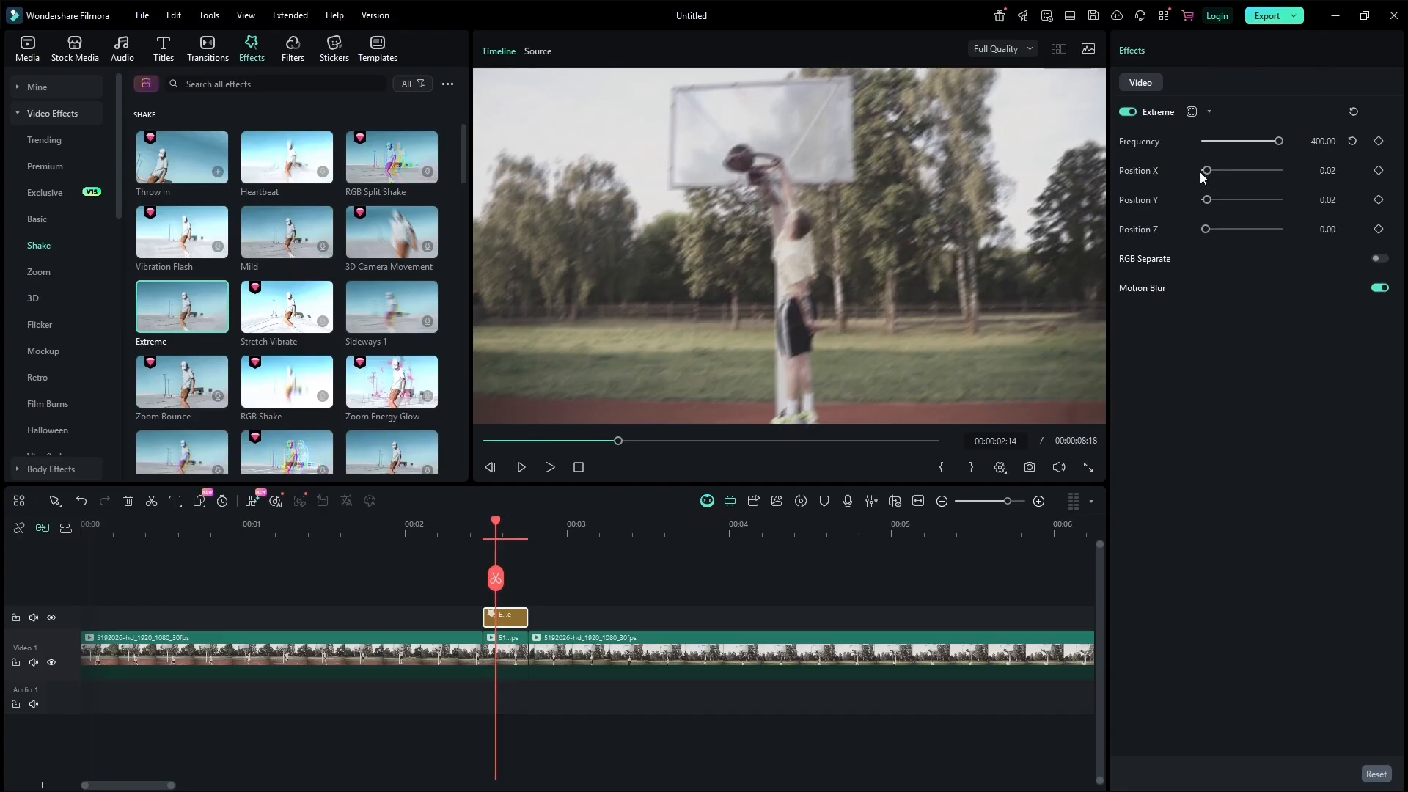
pyautogui.click(1327, 170)
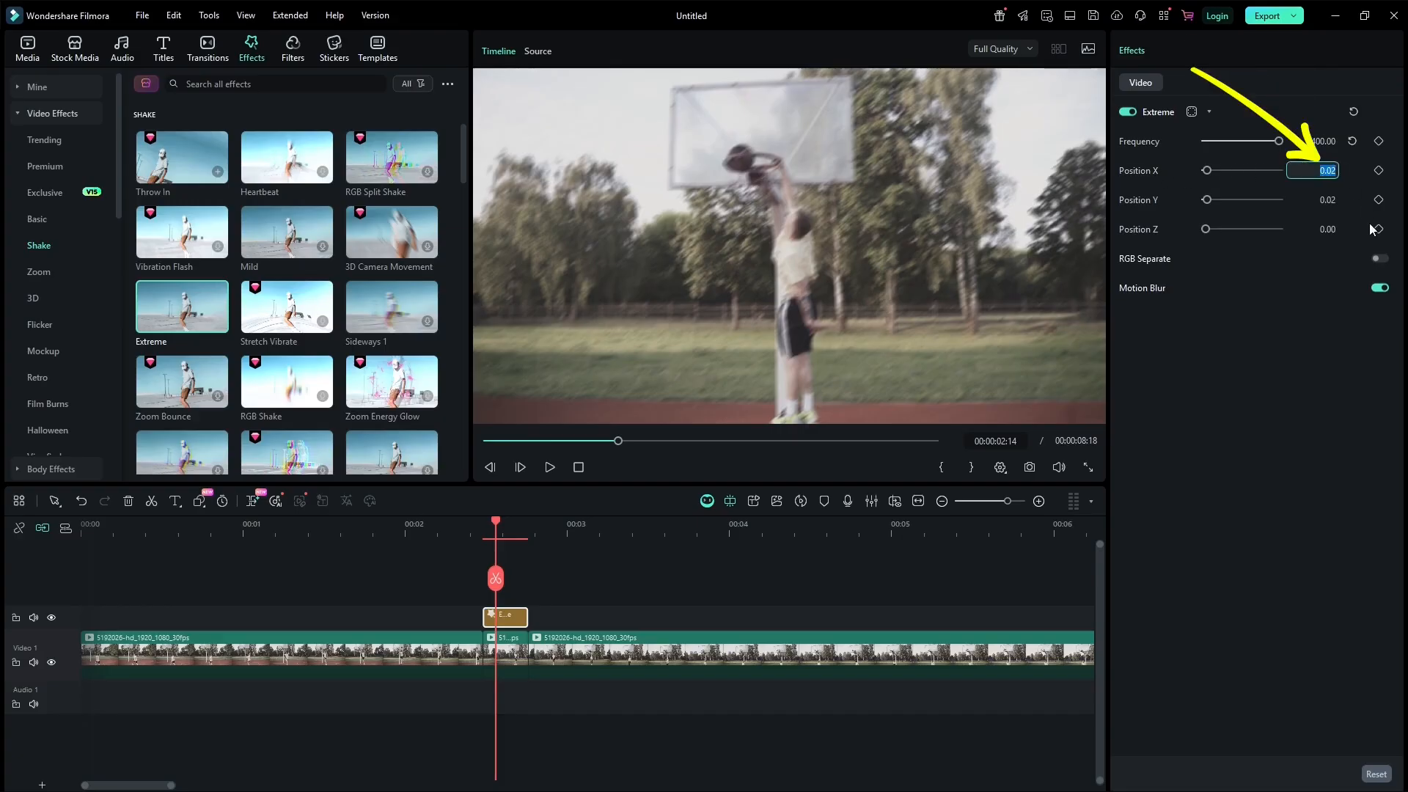
pyautogui.press('Right')
pyautogui.hotkey('shift', 'Left')
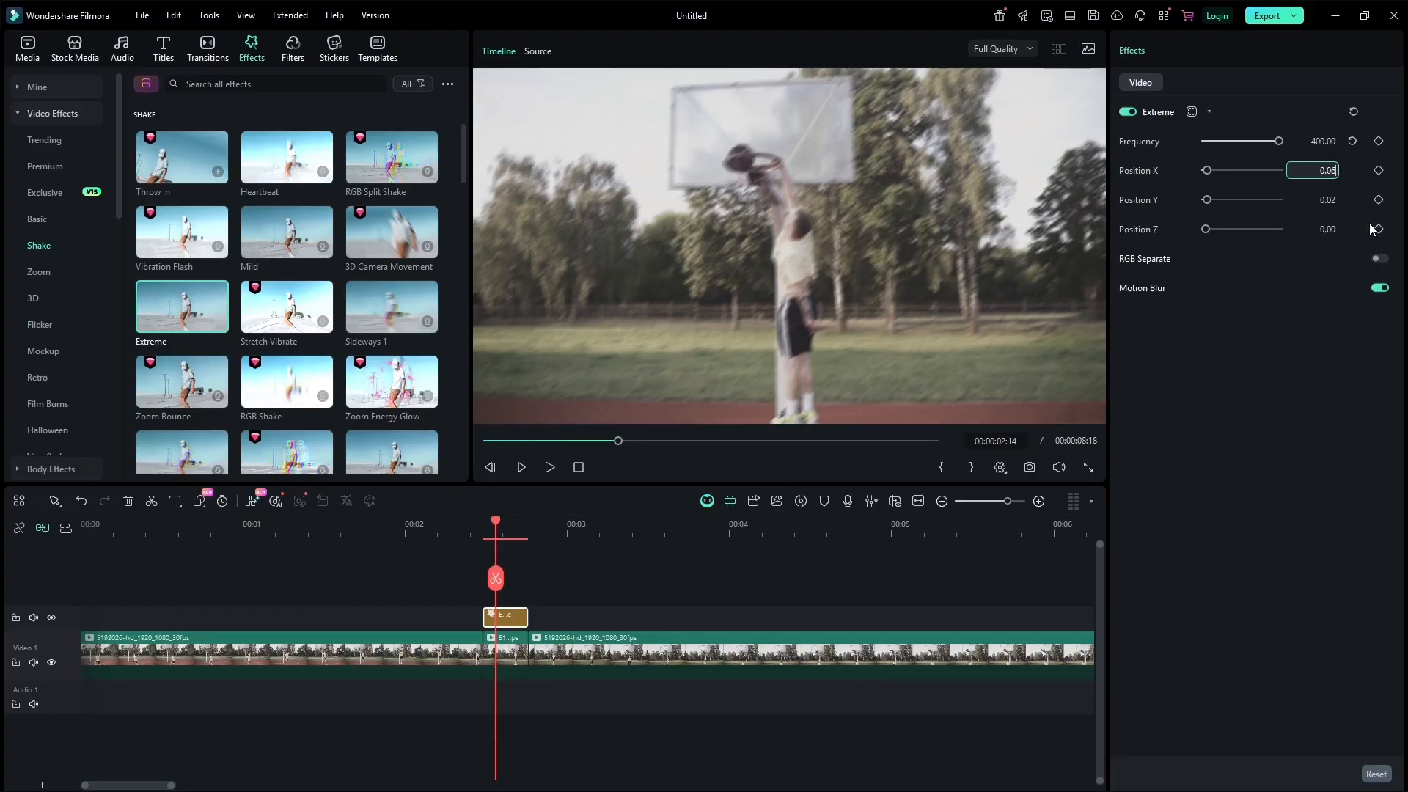
# Set Position Y to 0.06 and turn off Motion Blur for the Extreme effect.
pyautogui.click(1320, 199)
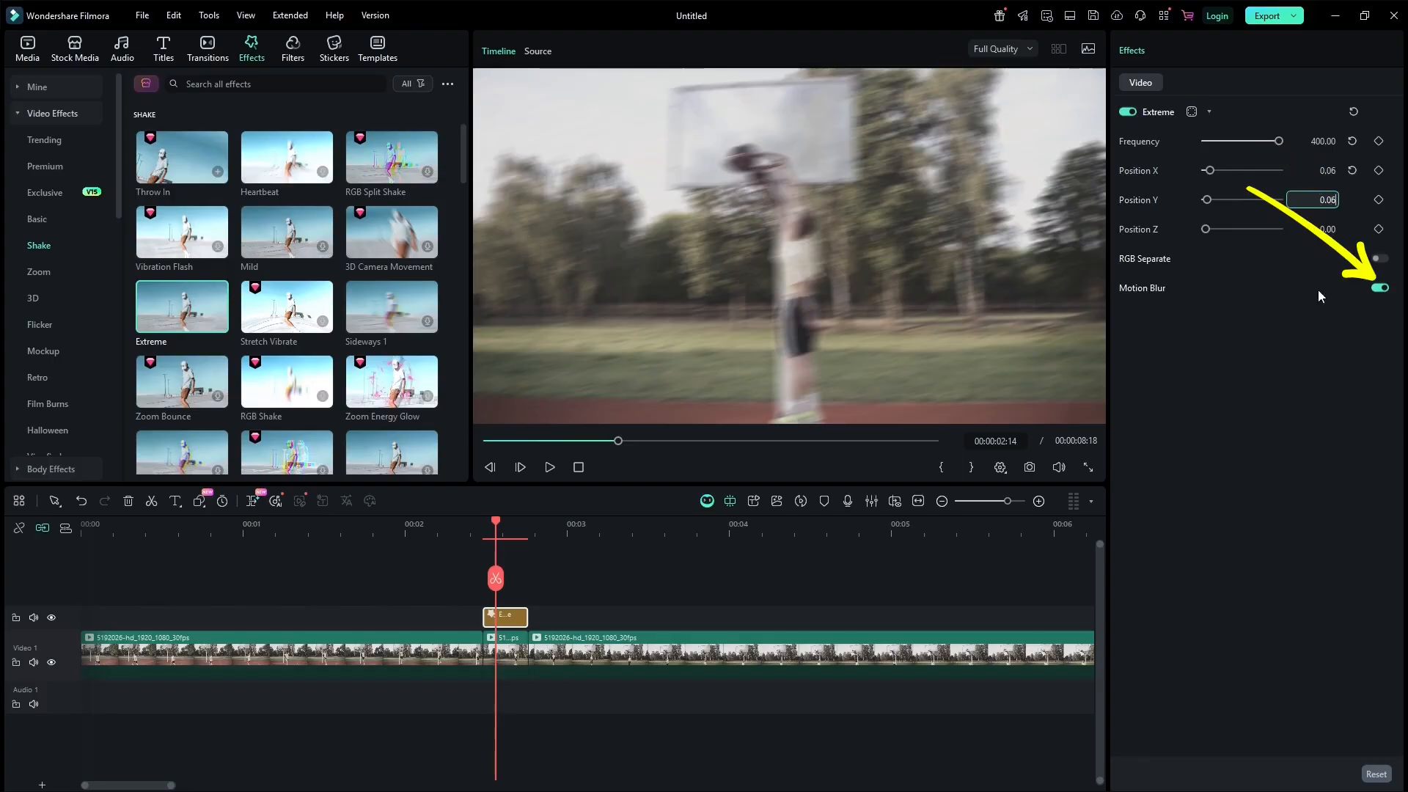
pyautogui.click(1378, 289)
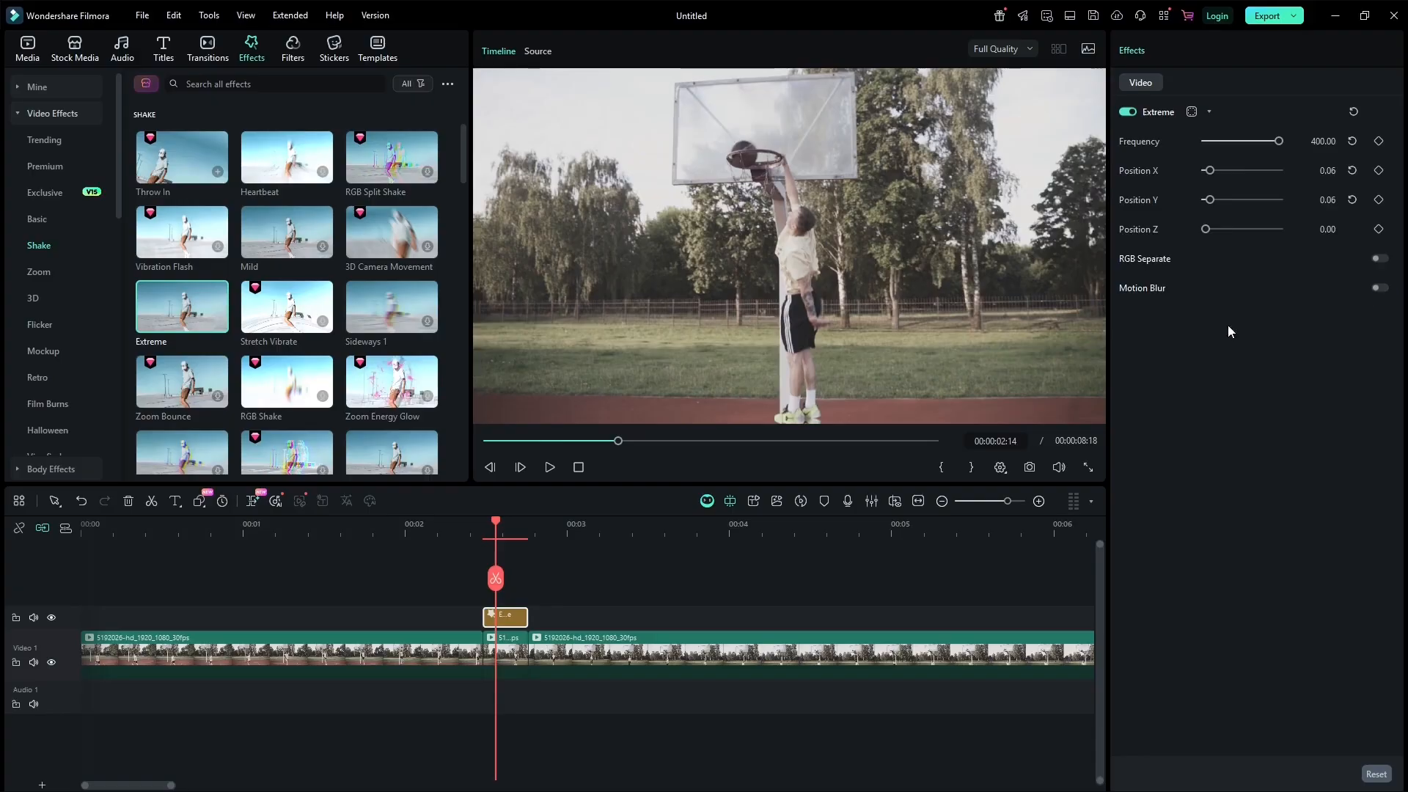
# Play back the dunk section repeatedly to review the shake effect.
pyautogui.click(351, 531)
pyautogui.click(292, 531)
pyautogui.click(229, 532)
pyautogui.press('space')
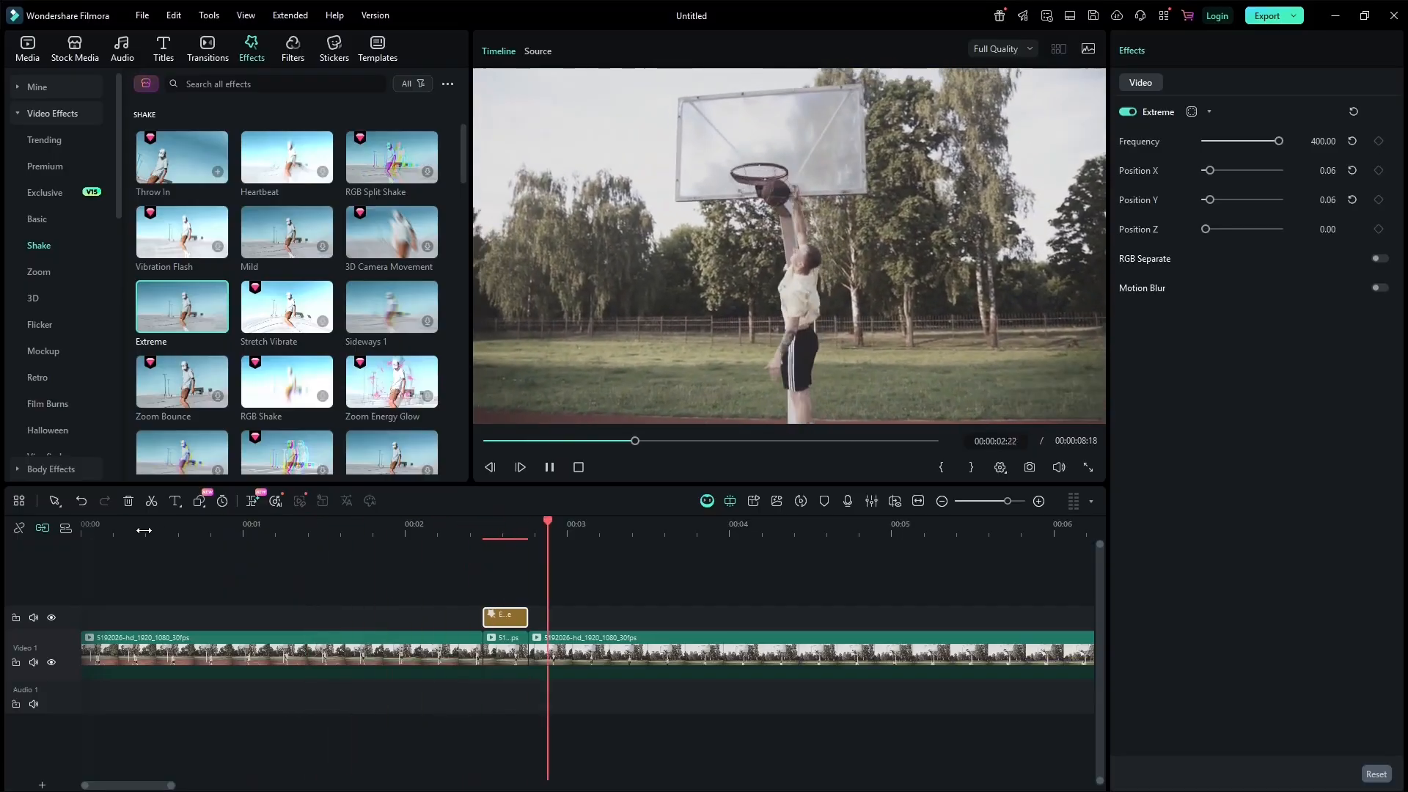
pyautogui.press('space')
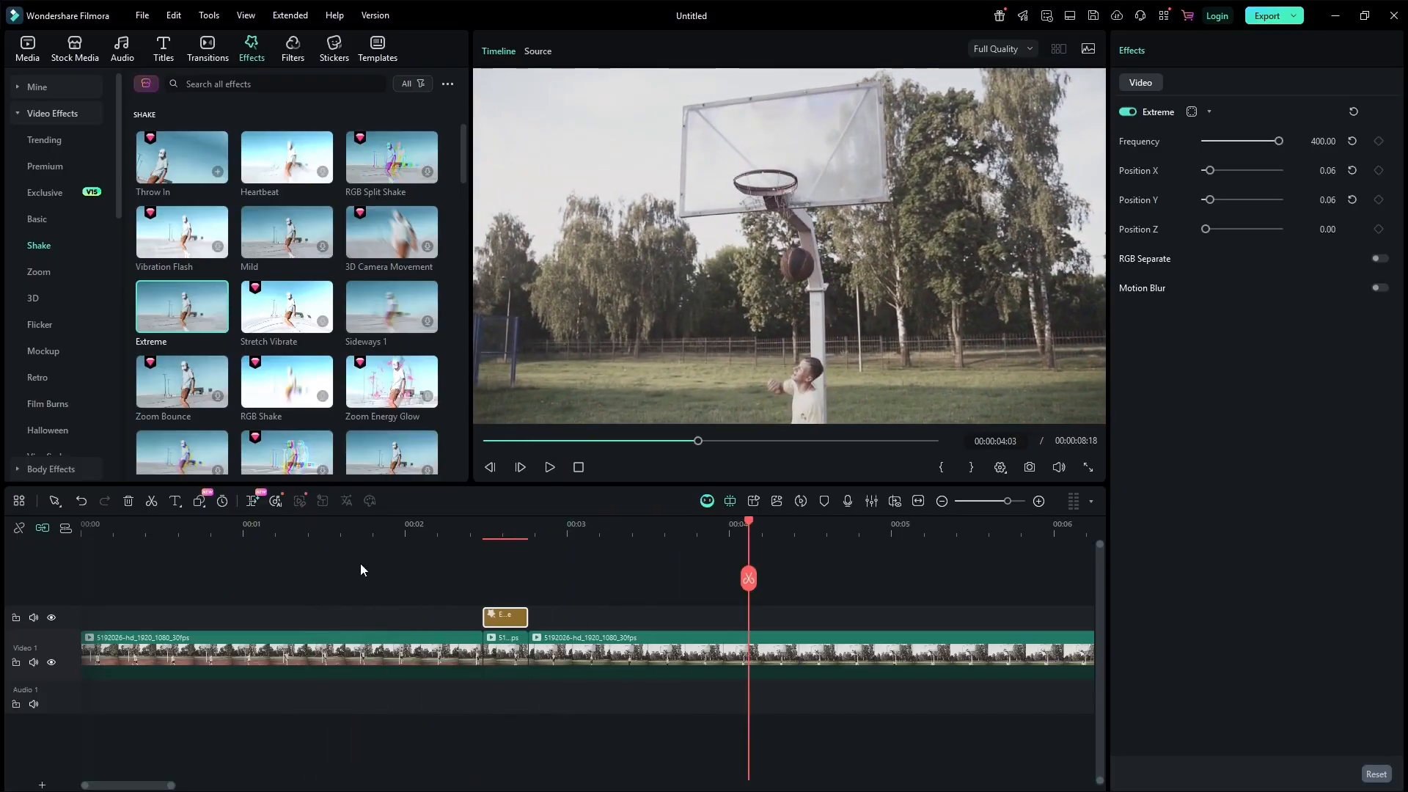
pyautogui.click(161, 530)
pyautogui.press('space')
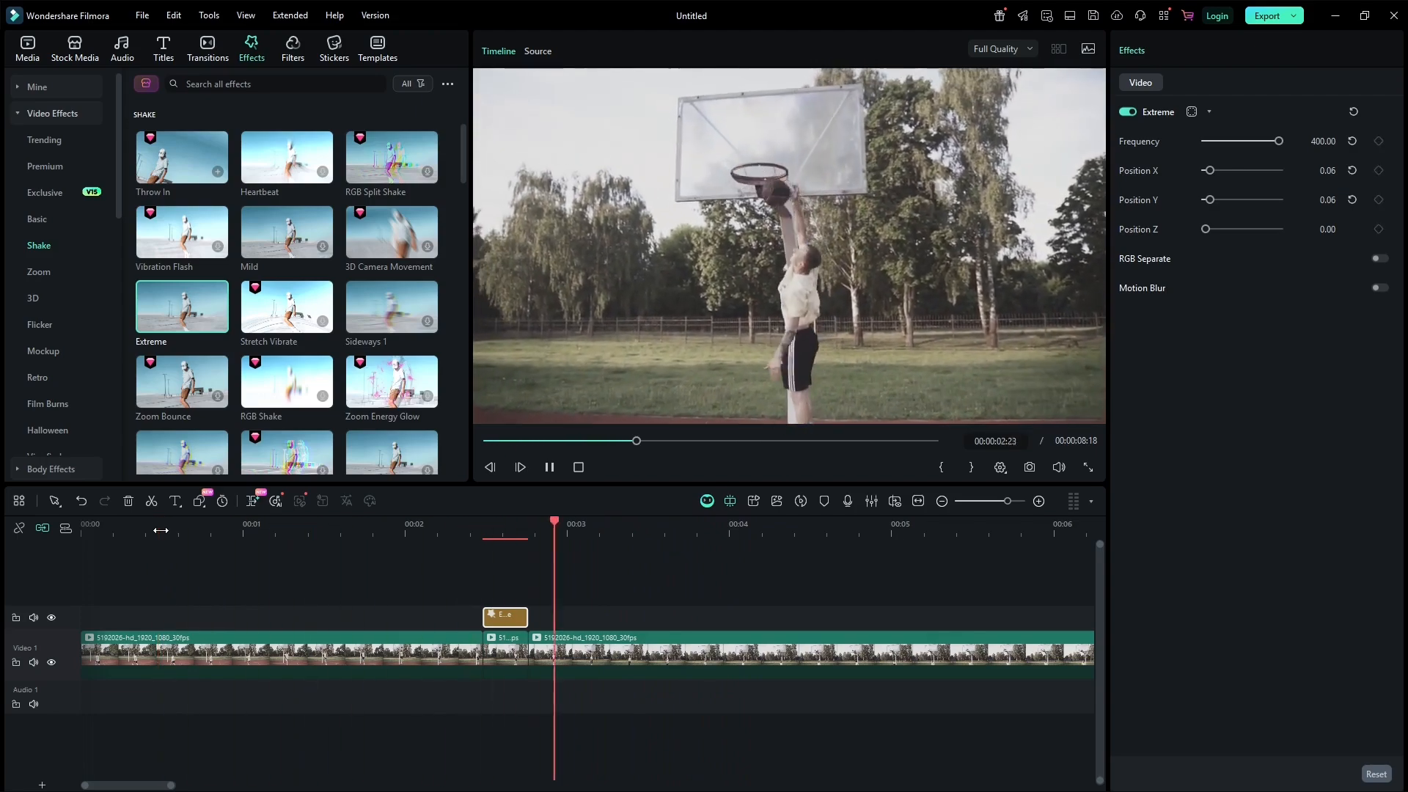
pyautogui.press('space')
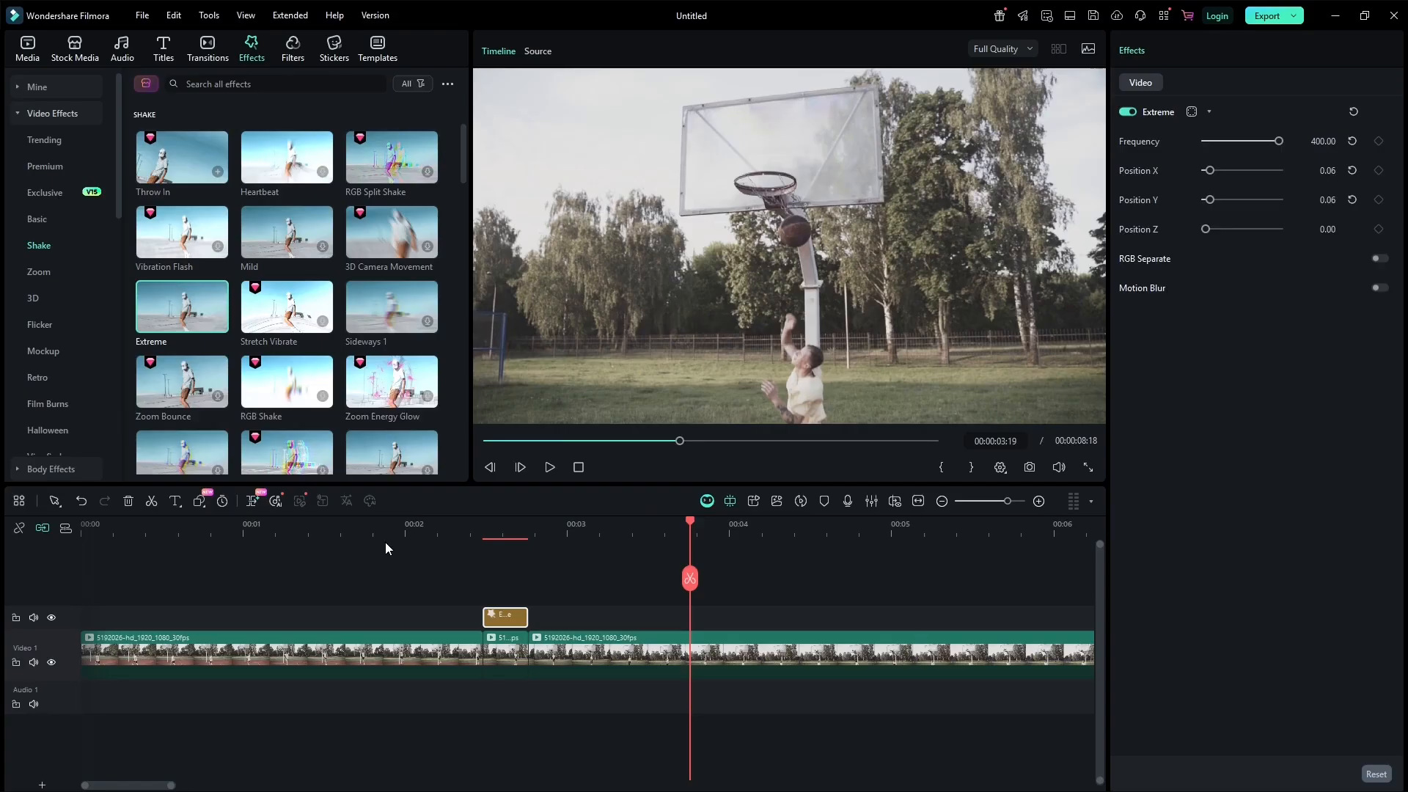
pyautogui.click(329, 536)
pyautogui.press('space')
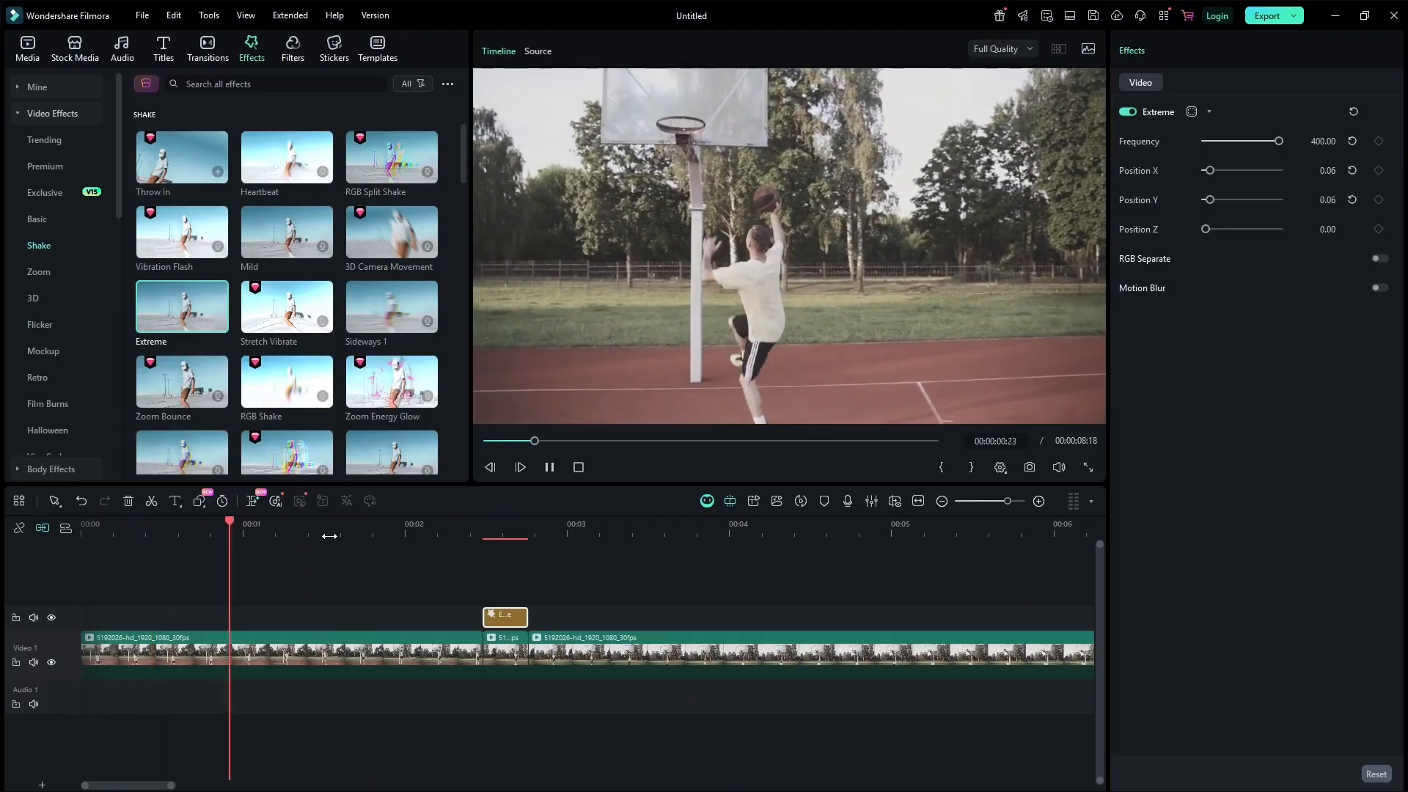
pyautogui.press('space')
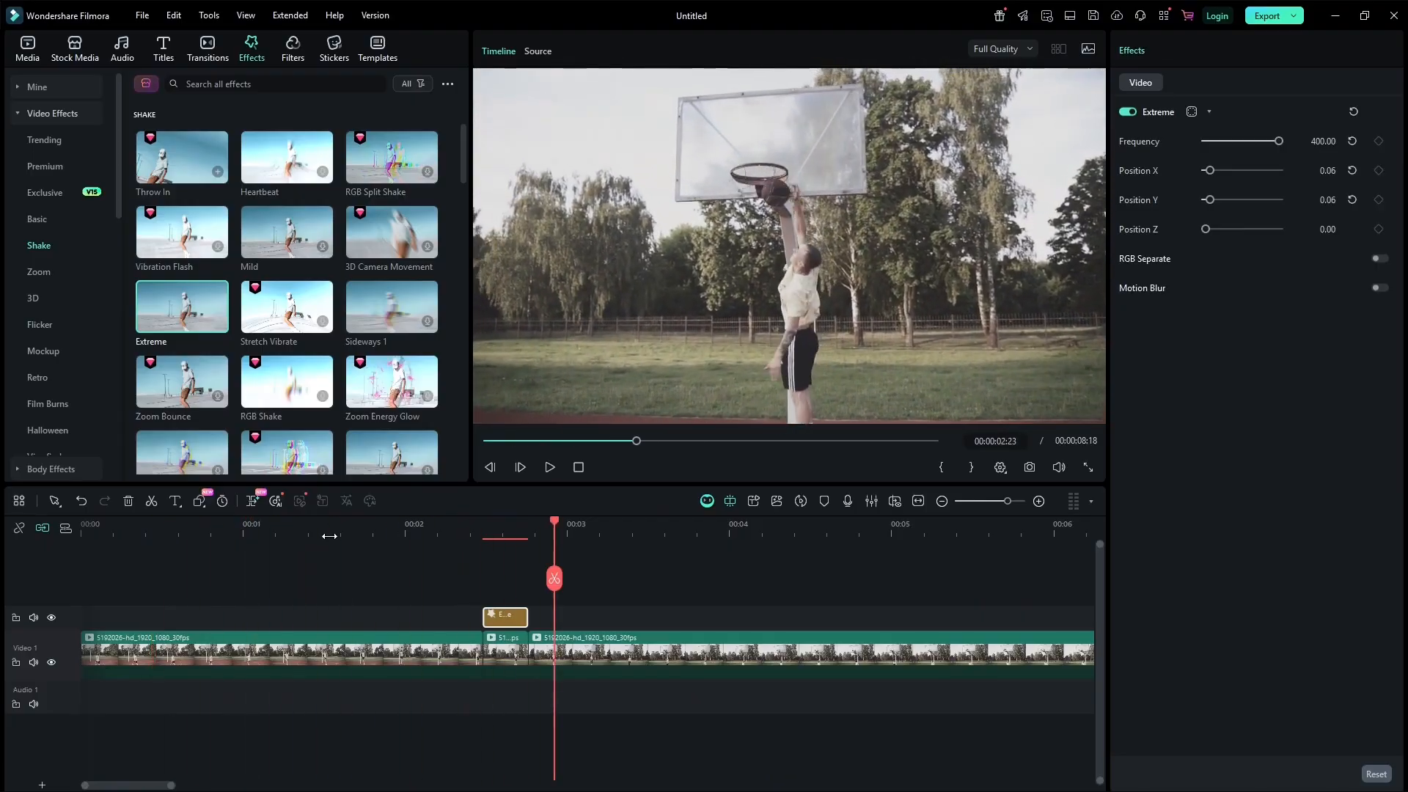